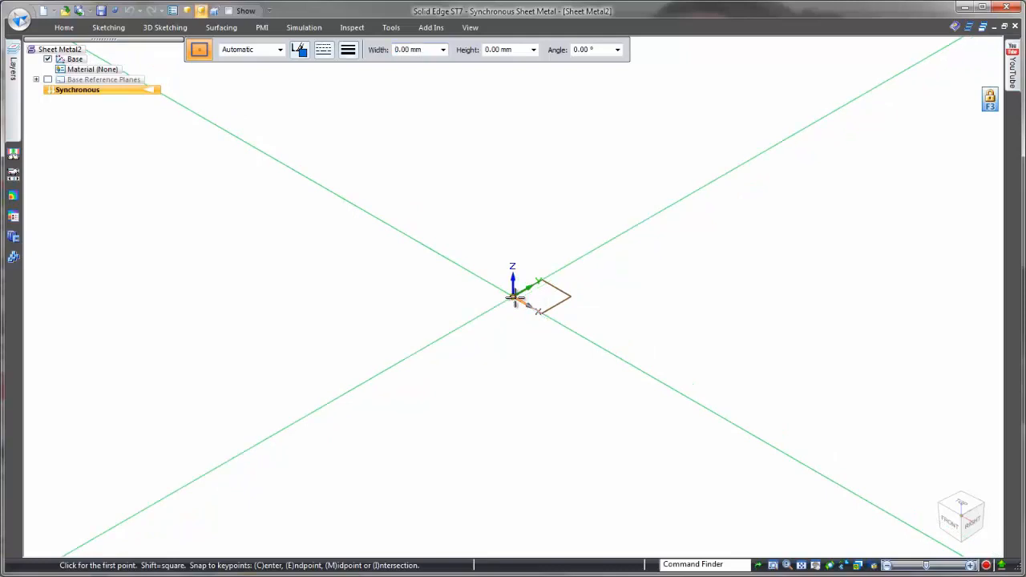
- Sketch a rectangle about 148 by 64 mm centred on the origin and turn it into a 1 mm thick tab in the upward direction
{"action": "left_click", "coordinate": [514, 296]}
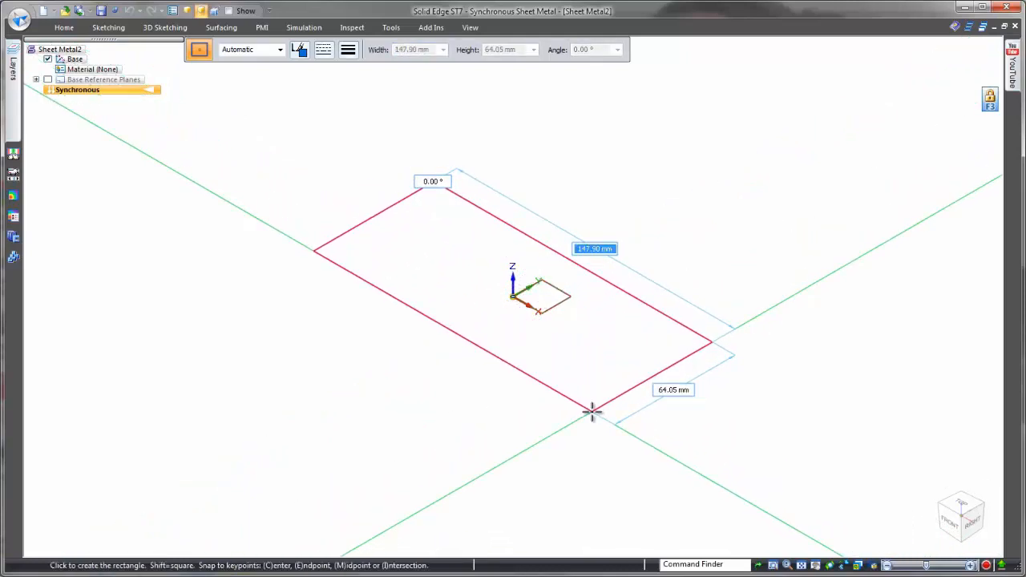
{"action": "left_click", "coordinate": [591, 412]}
{"action": "key", "text": "Escape"}
{"action": "left_click", "coordinate": [594, 394]}
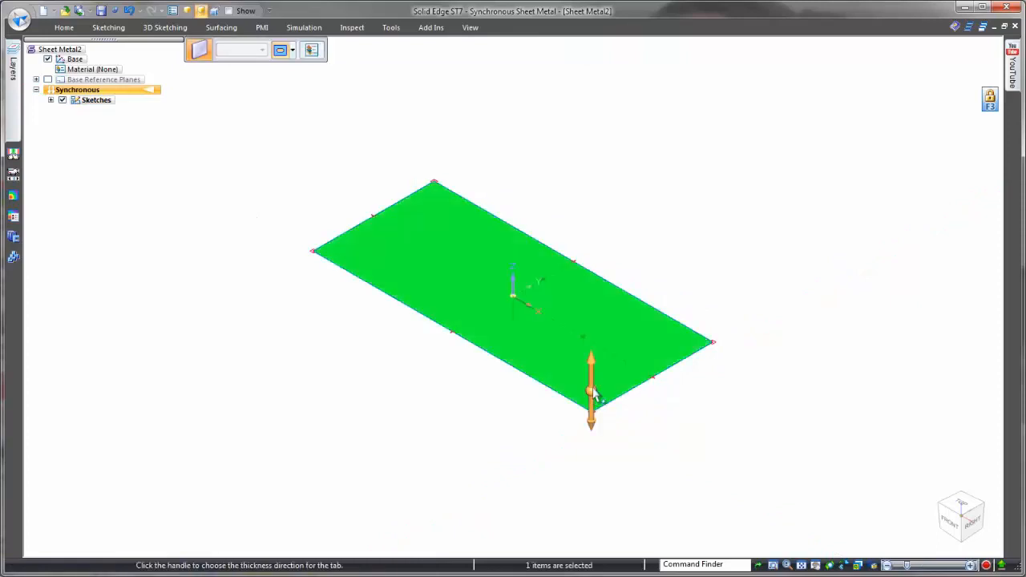
{"action": "left_click", "coordinate": [593, 367]}
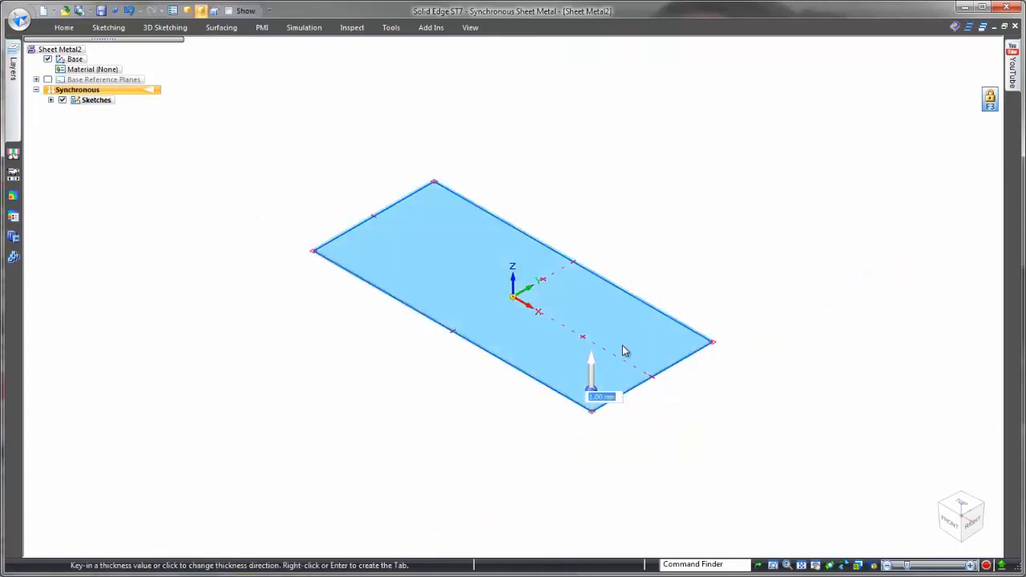
{"action": "right_click", "coordinate": [622, 344]}
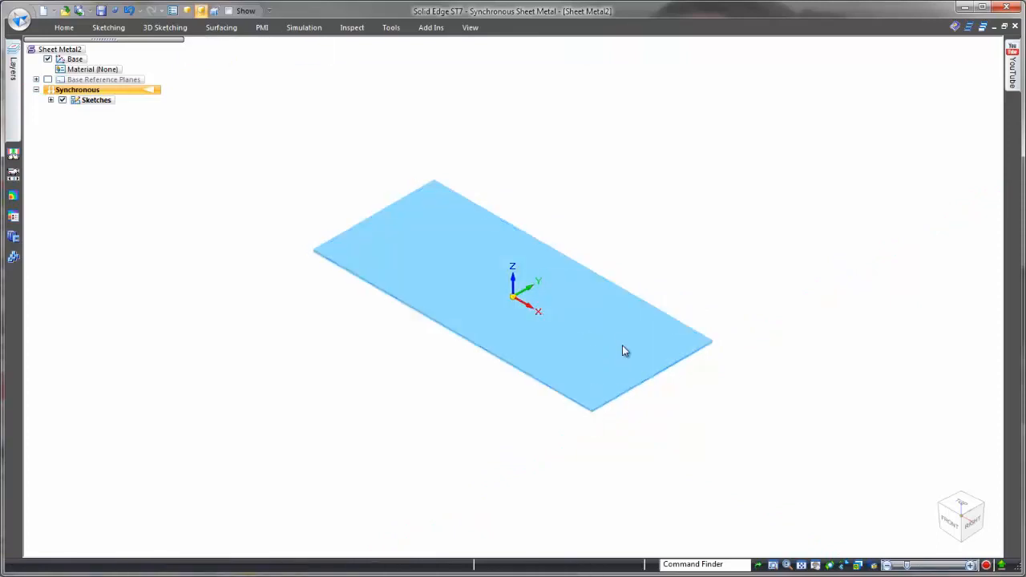
- Add downward 90° flanges about 86 mm long to both short edges of the tab
{"action": "left_click", "coordinate": [651, 390]}
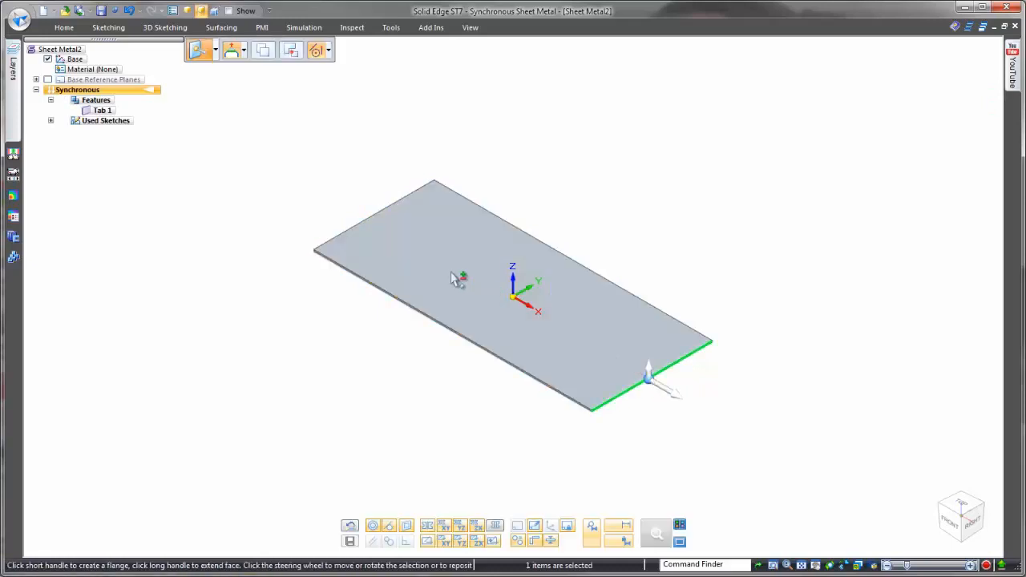
{"action": "left_click", "coordinate": [384, 214], "text": "ctrl"}
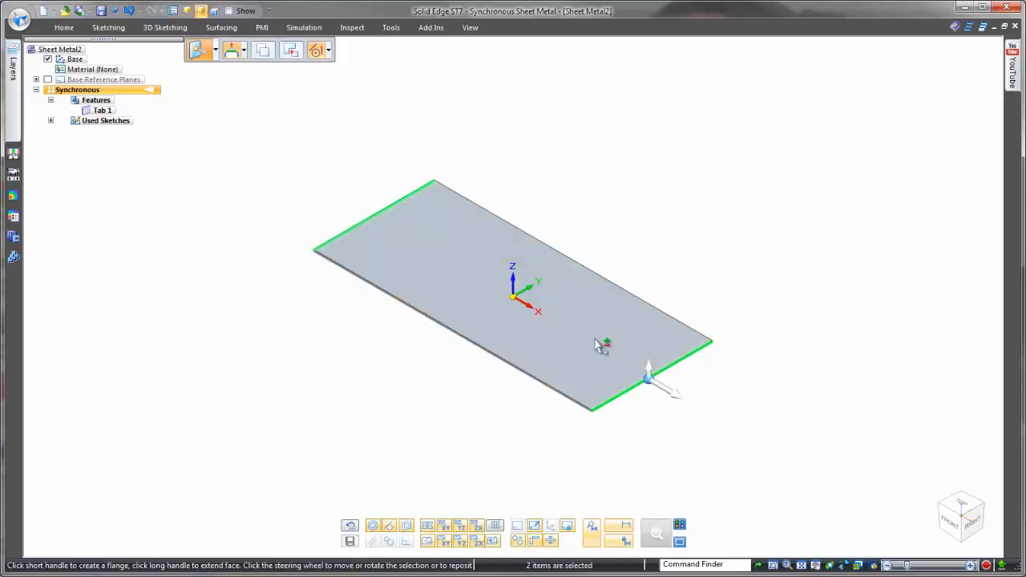
{"action": "left_click", "coordinate": [650, 370]}
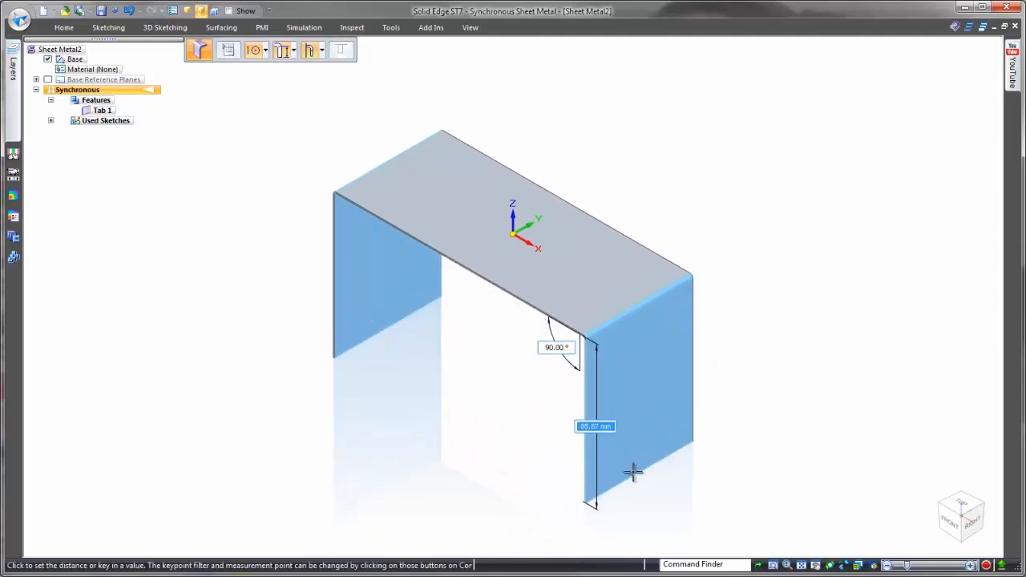
{"action": "left_click", "coordinate": [633, 475]}
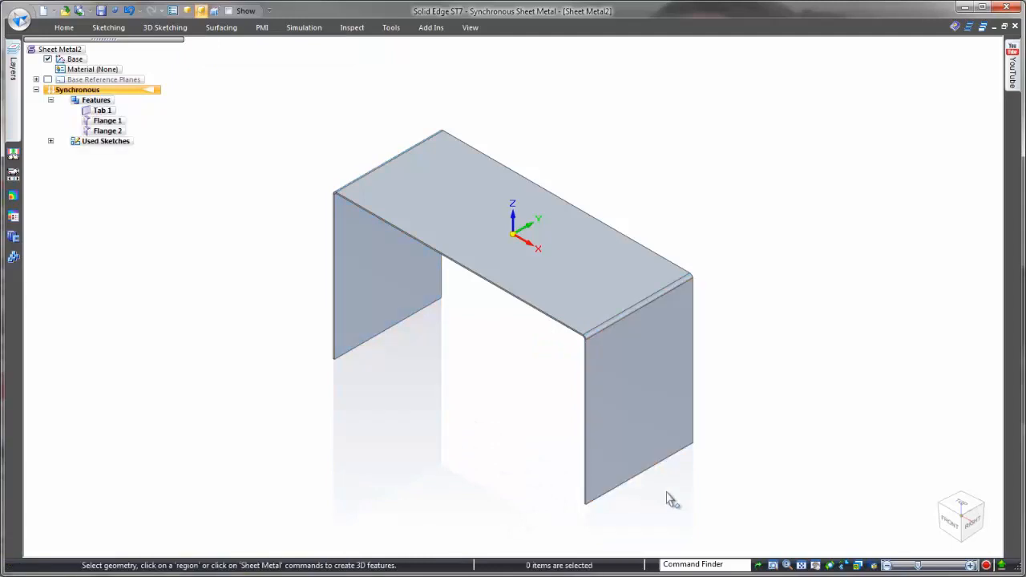
- Add outward 90° foot flanges about 47 mm long to the lower edges of both legs
{"action": "left_click", "coordinate": [649, 469]}
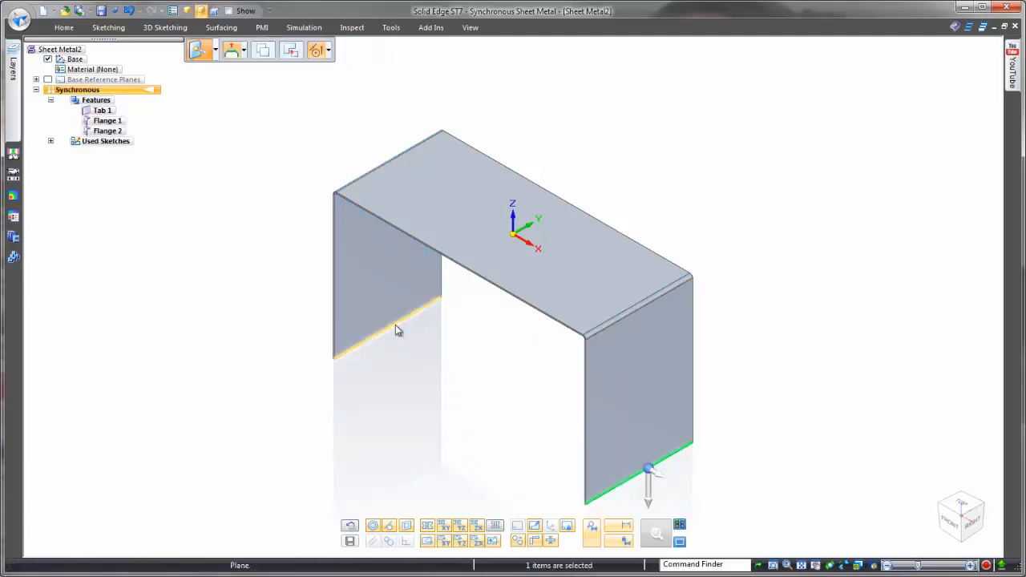
{"action": "left_click", "coordinate": [395, 325], "text": "ctrl"}
{"action": "left_click", "coordinate": [661, 477]}
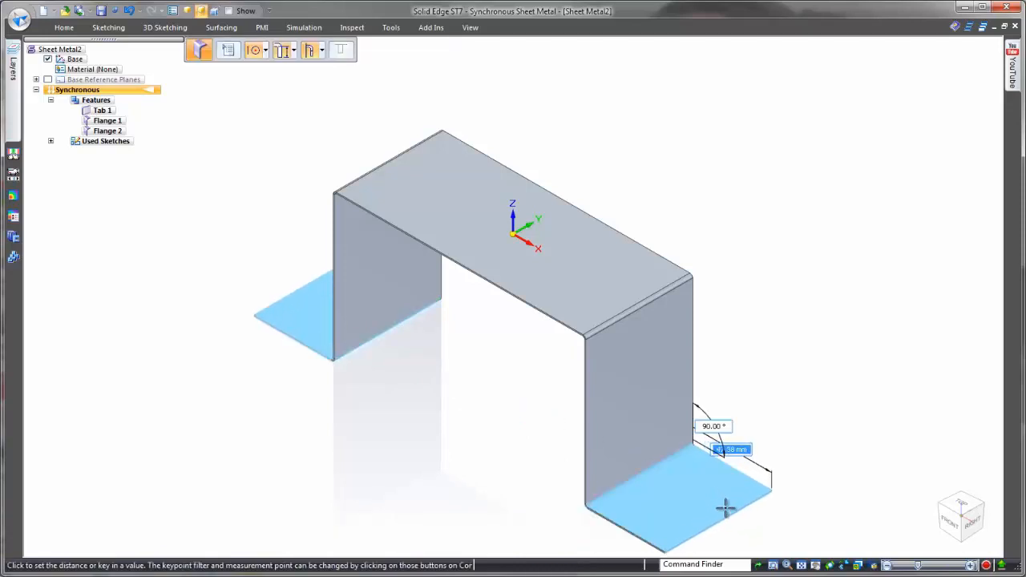
{"action": "left_click", "coordinate": [726, 507]}
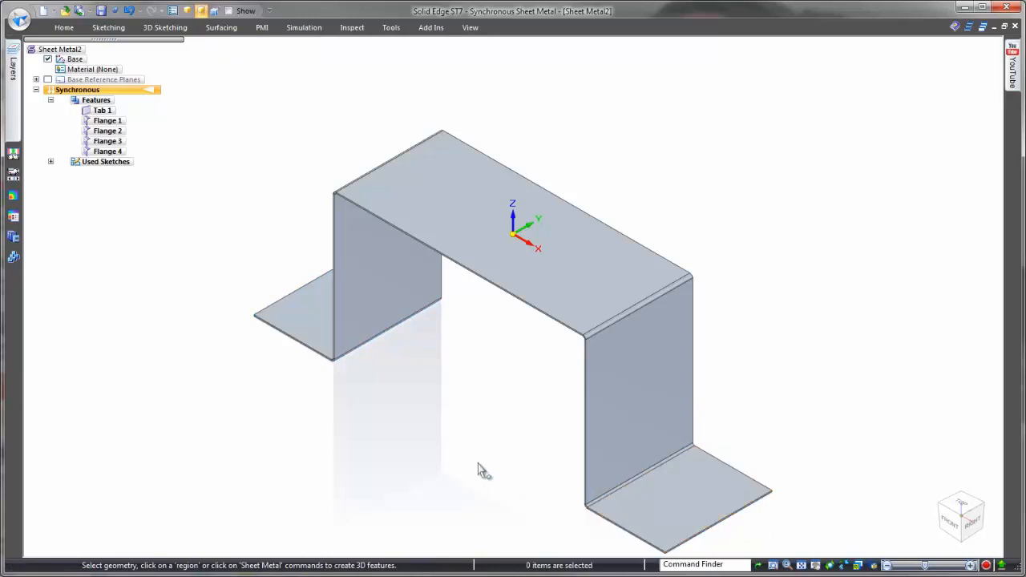
- Rotate one leg together with its foot about 41° outward around its upper bend, letting symmetry move the opposite side
{"action": "key", "text": "ctrl+f"}
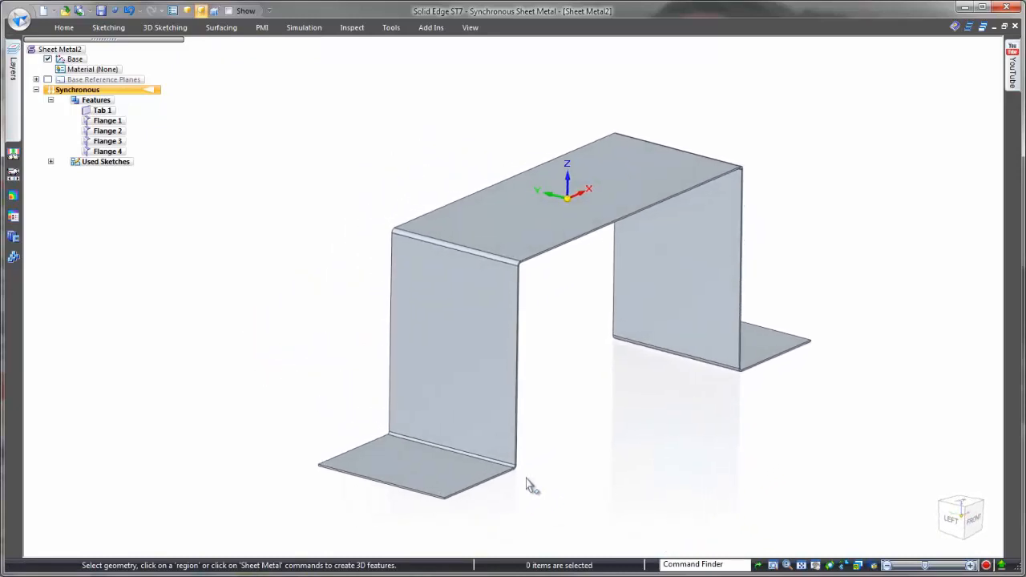
{"action": "left_click", "coordinate": [449, 477]}
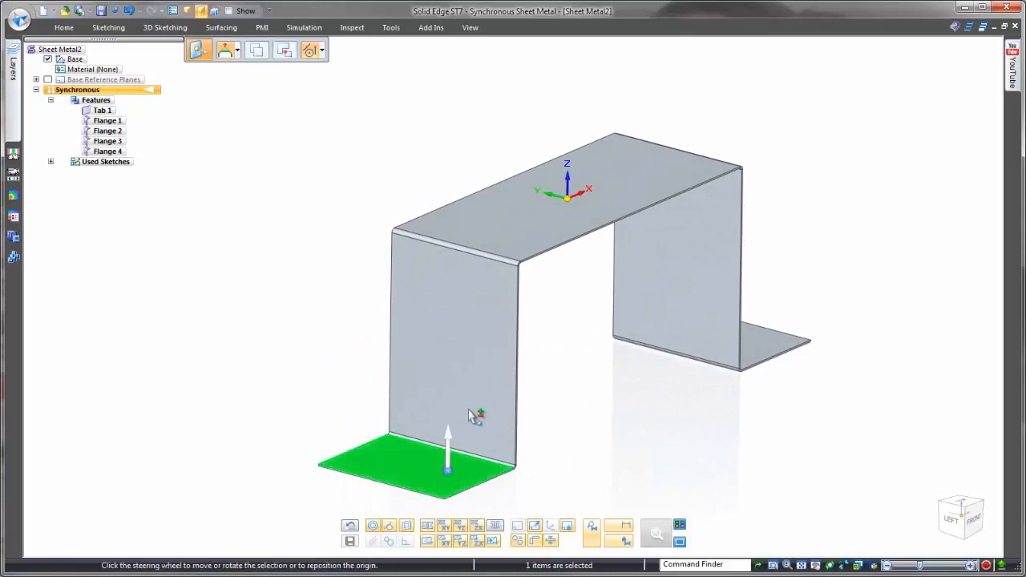
{"action": "left_click", "coordinate": [471, 415], "text": "ctrl"}
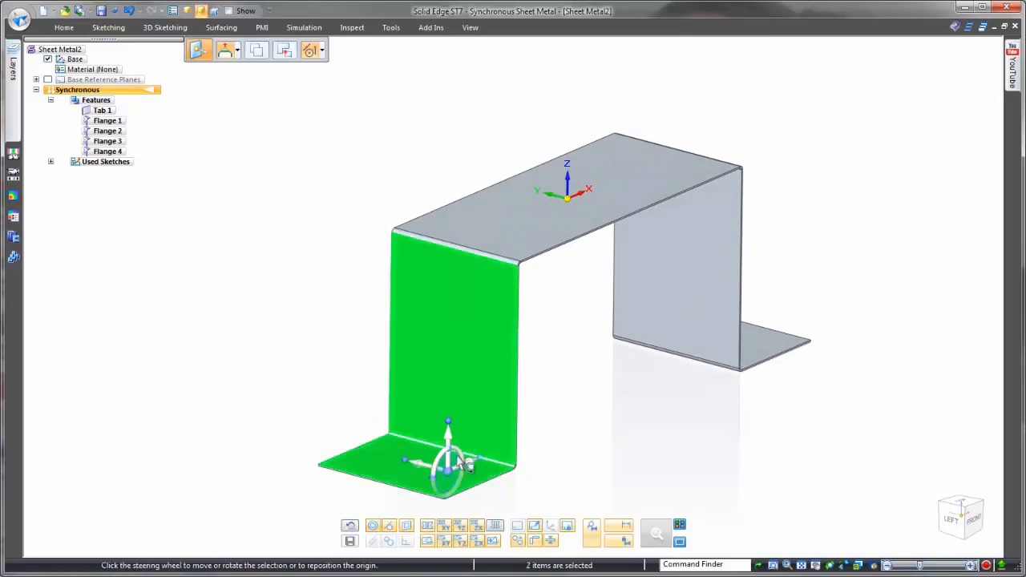
{"action": "left_click_drag", "start_coordinate": [451, 475], "coordinate": [486, 261]}
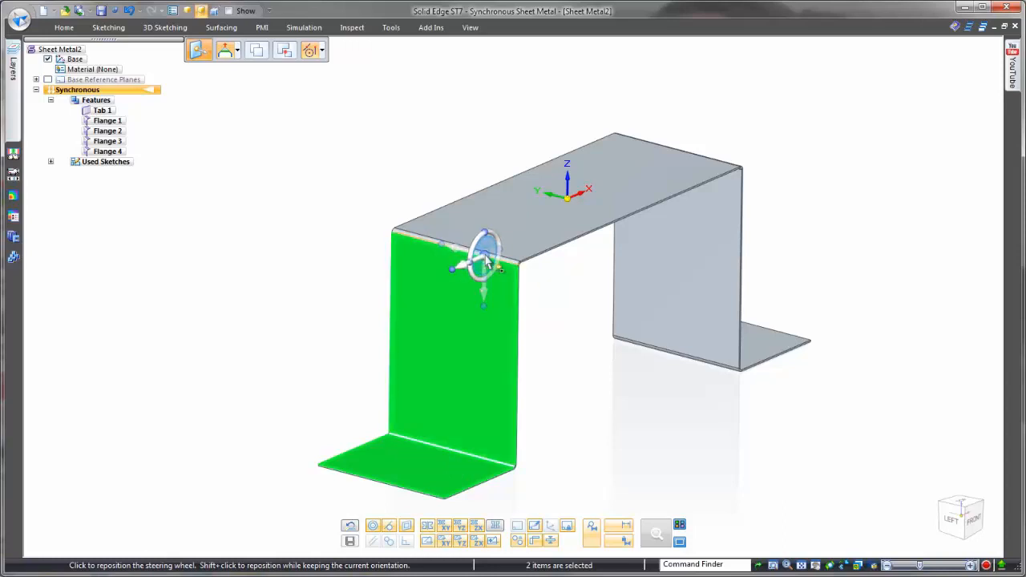
{"action": "left_click", "coordinate": [493, 276]}
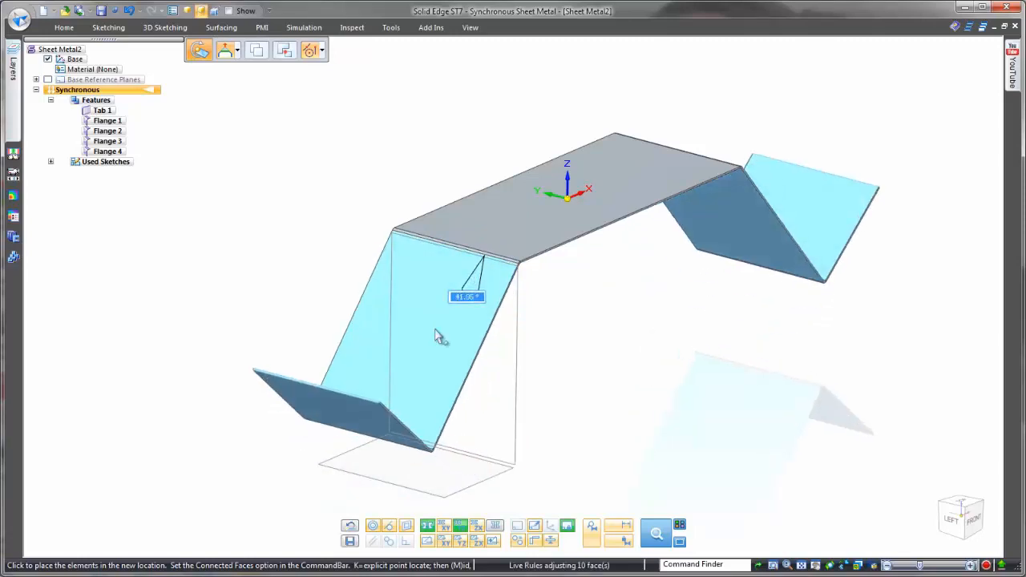
{"action": "left_click", "coordinate": [440, 336]}
{"action": "left_click", "coordinate": [610, 417]}
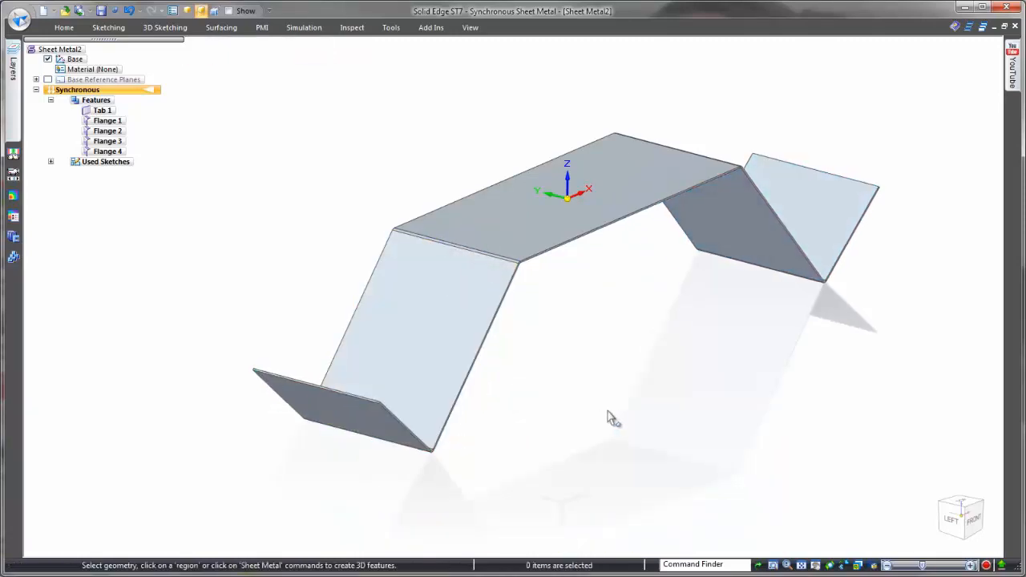
- Relate the near leg, together with its foot flange, so that it stands perpendicular to the top tab
{"action": "middle_click_drag", "start_coordinate": [606, 415], "coordinate": [562, 433]}
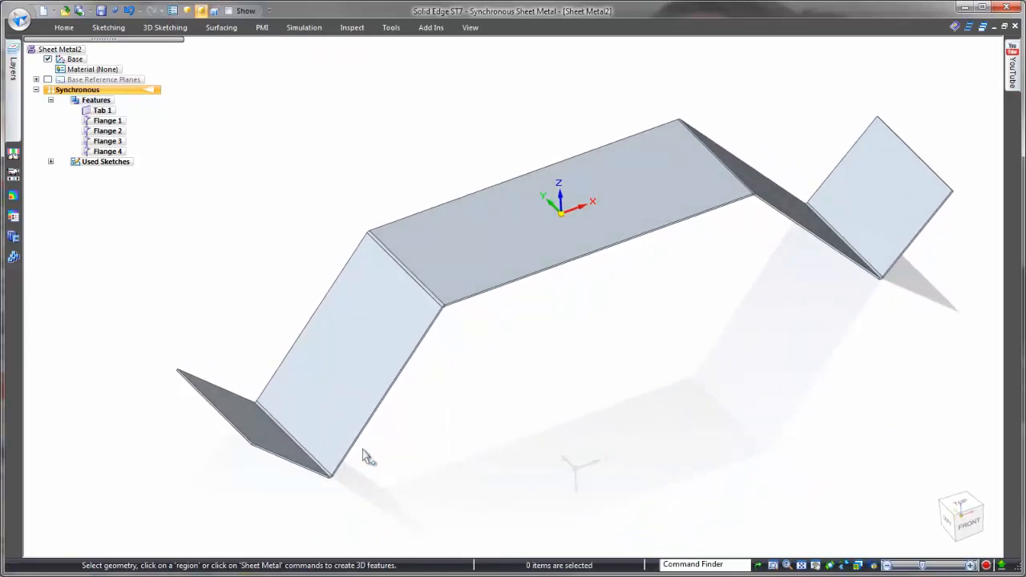
{"action": "left_click", "coordinate": [269, 441]}
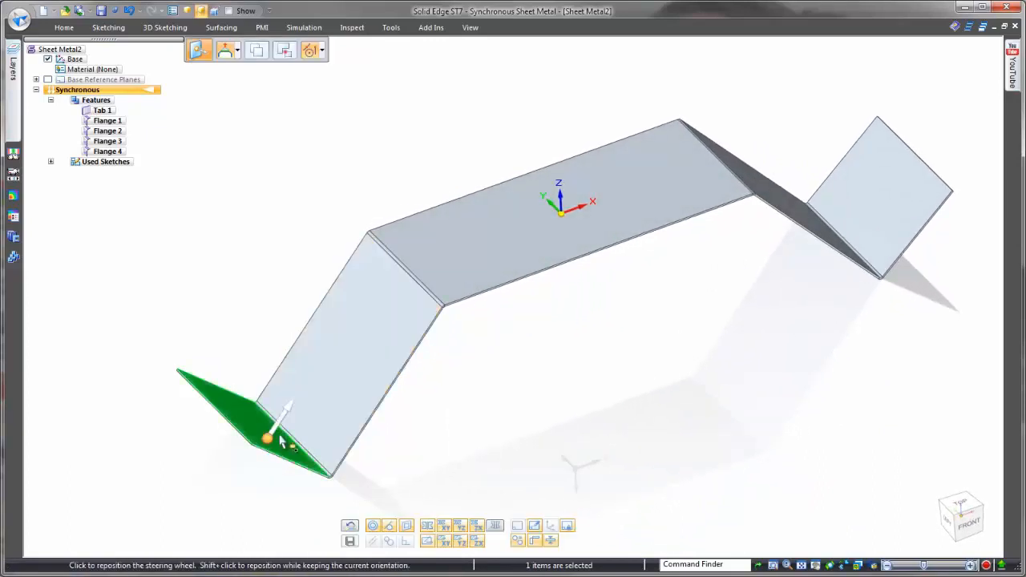
{"action": "left_click", "coordinate": [344, 402], "text": "ctrl"}
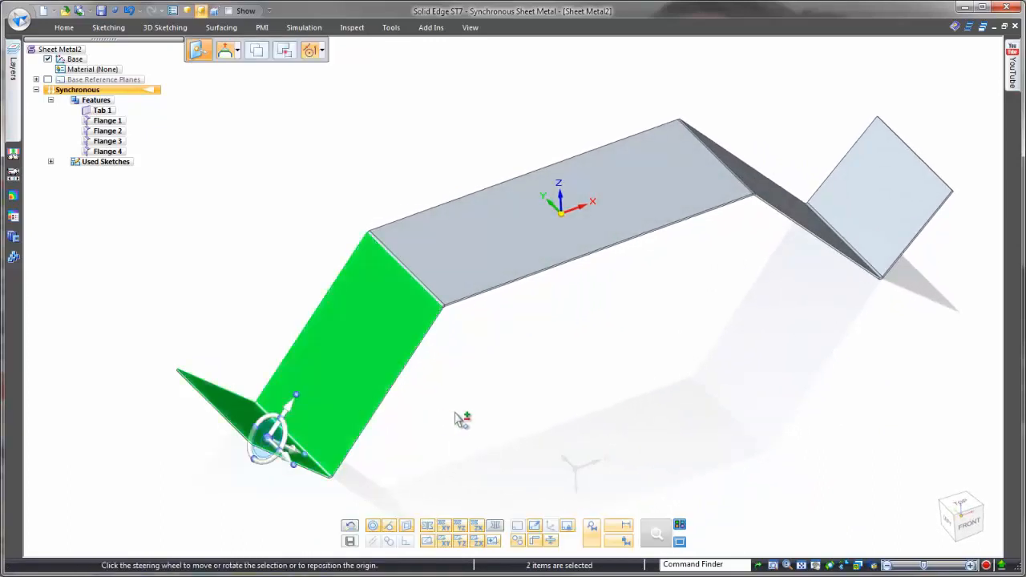
{"action": "left_click", "coordinate": [64, 29]}
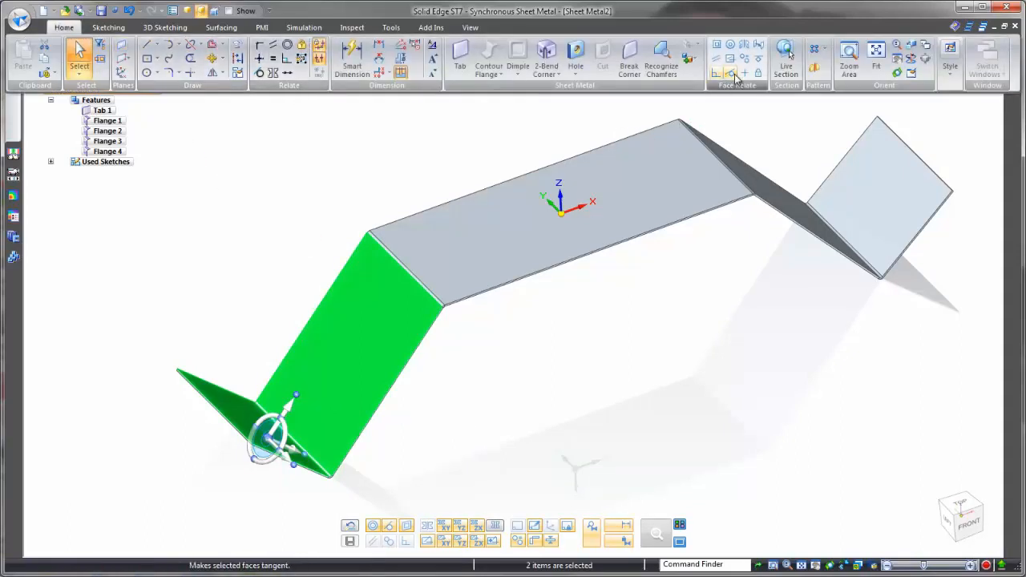
{"action": "left_click", "coordinate": [732, 73]}
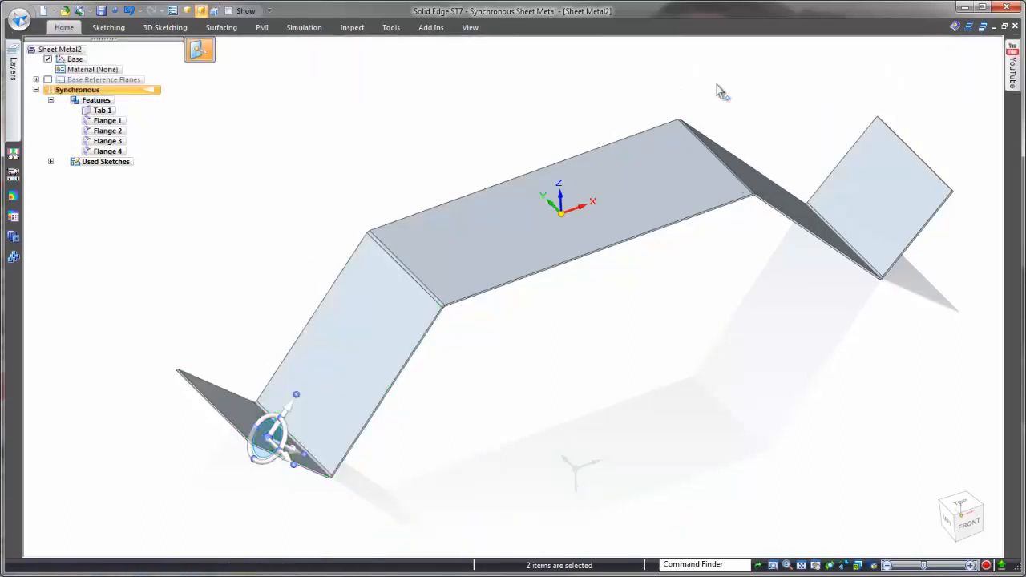
{"action": "left_click", "coordinate": [373, 317]}
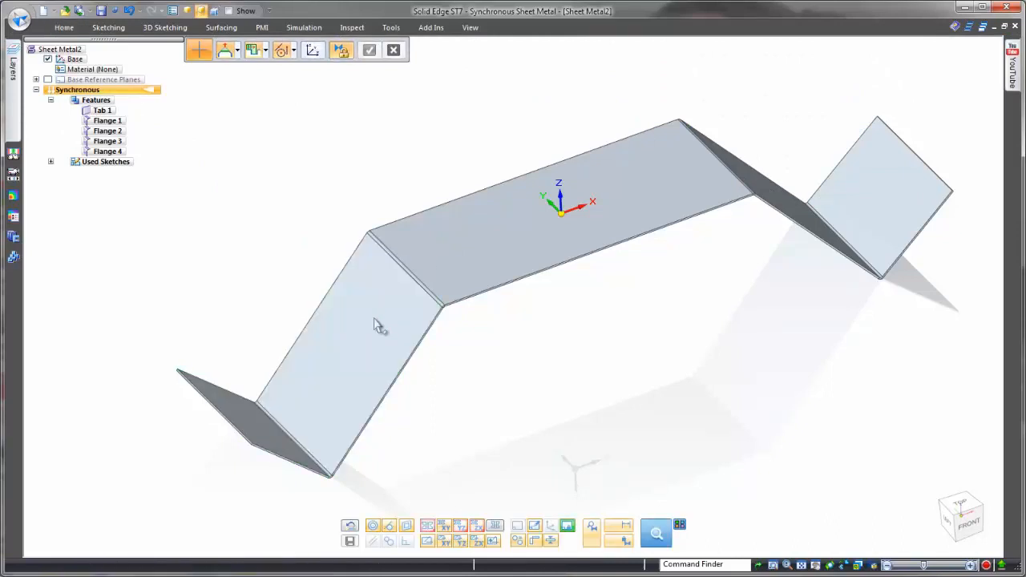
{"action": "right_click", "coordinate": [519, 323]}
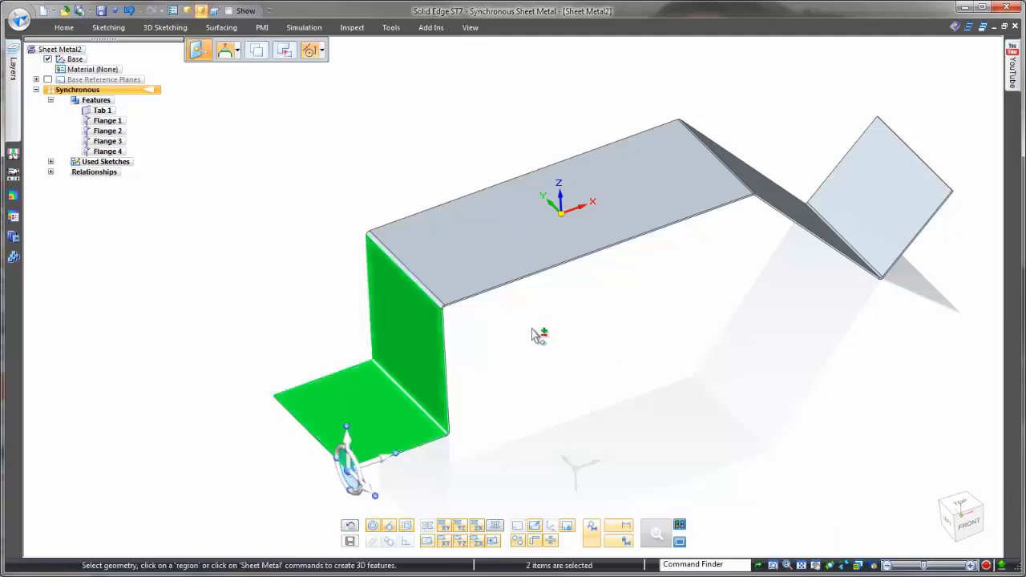
{"action": "left_click", "coordinate": [563, 351]}
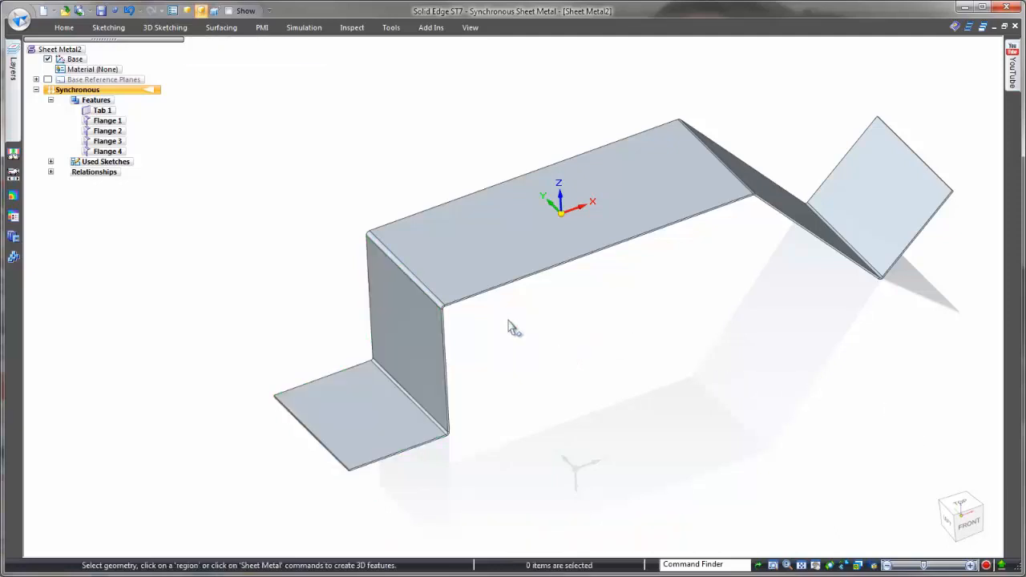
- Sketch a line about 43 mm long on the near leg's outer face, running down its middle at -90°
{"action": "middle_click_drag", "start_coordinate": [501, 342], "coordinate": [637, 360]}
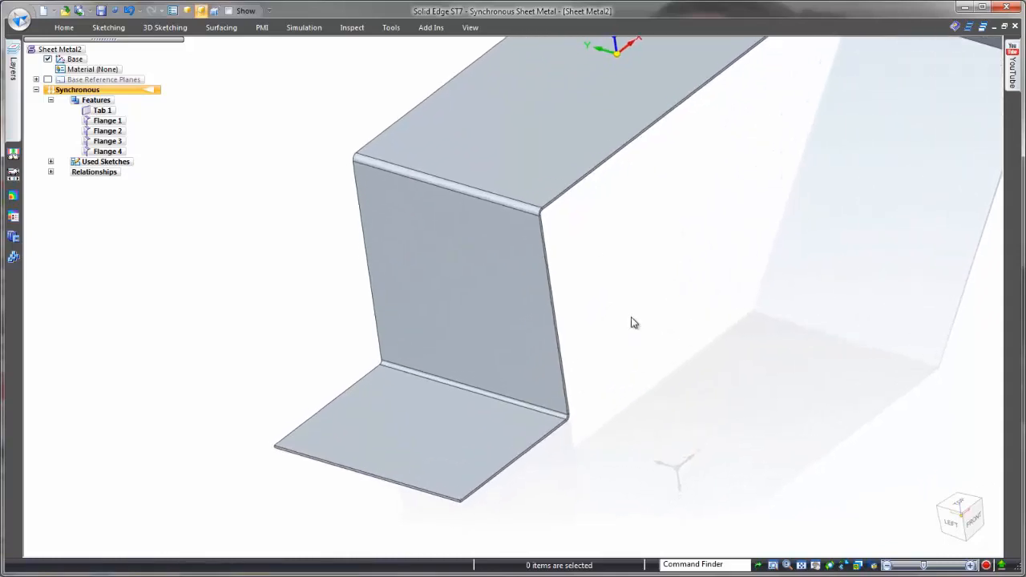
{"action": "right_click", "coordinate": [633, 323]}
{"action": "left_click", "coordinate": [666, 316]}
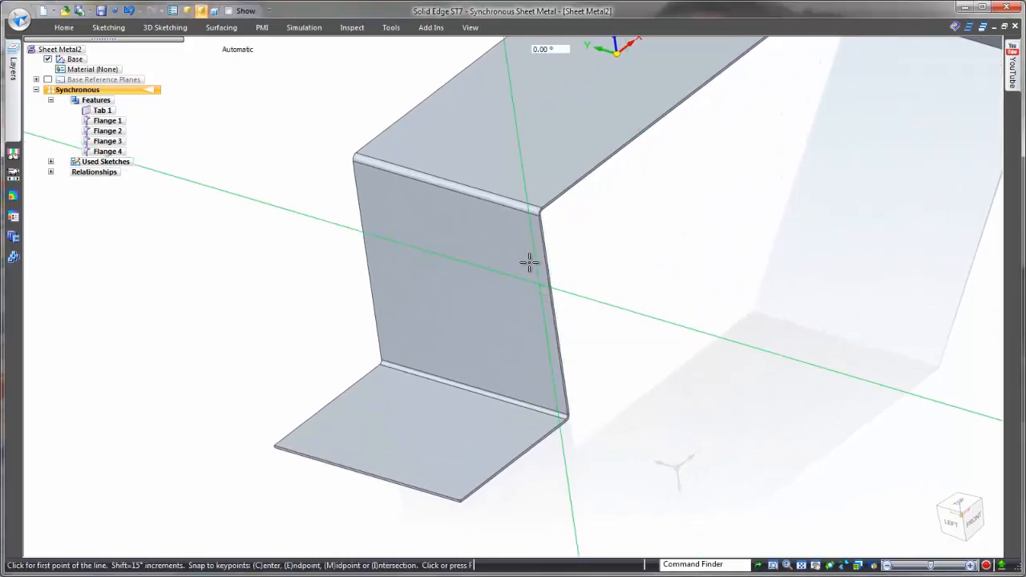
{"action": "left_click", "coordinate": [476, 232]}
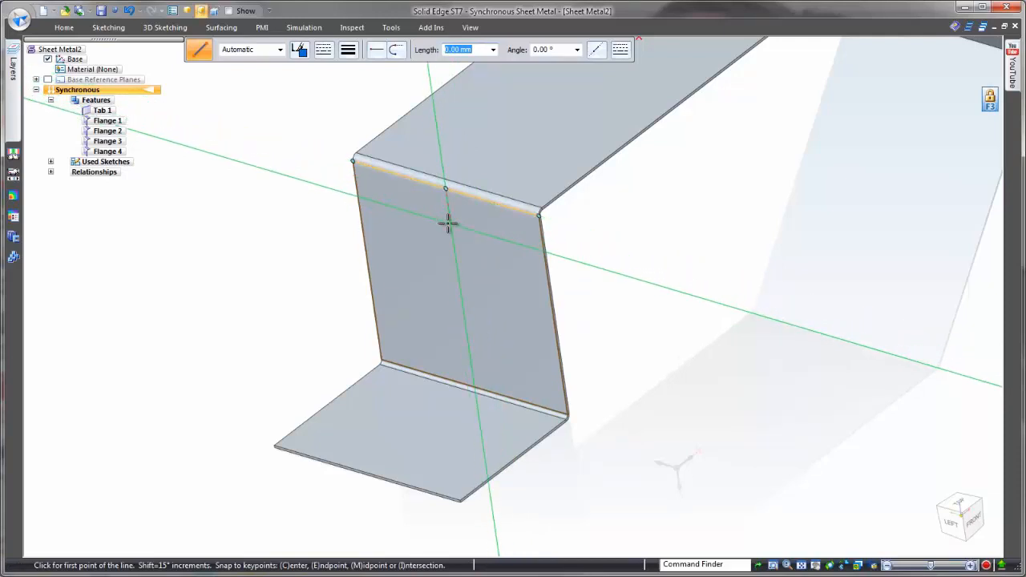
{"action": "left_click", "coordinate": [451, 226]}
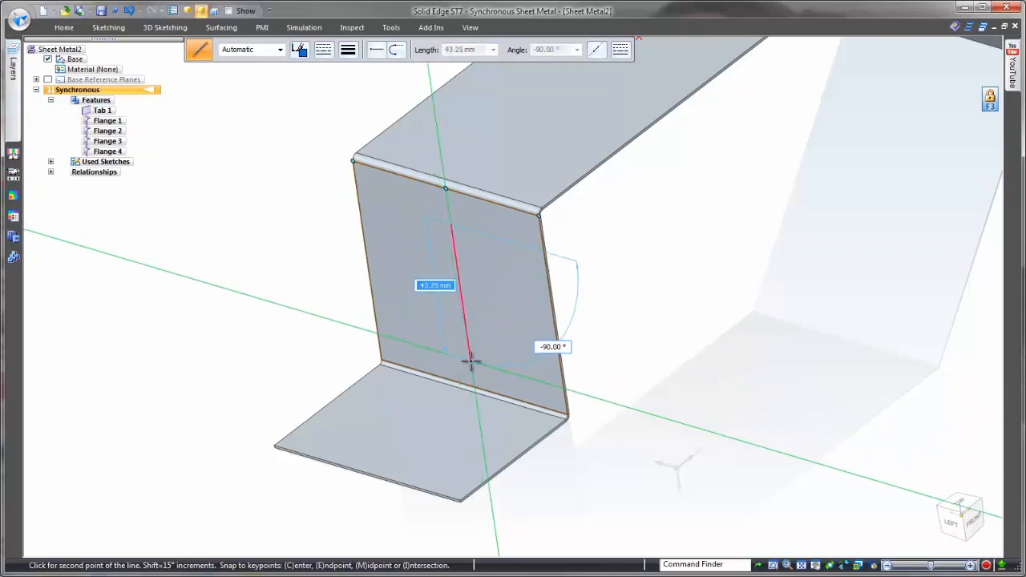
{"action": "left_click", "coordinate": [470, 360]}
{"action": "key", "text": "Escape"}
- Create a U-shaped bead along the near leg's sketched line using the saved settings with 6.25 mm height, 5 mm width and 1 mm radii
{"action": "left_click", "coordinate": [69, 29]}
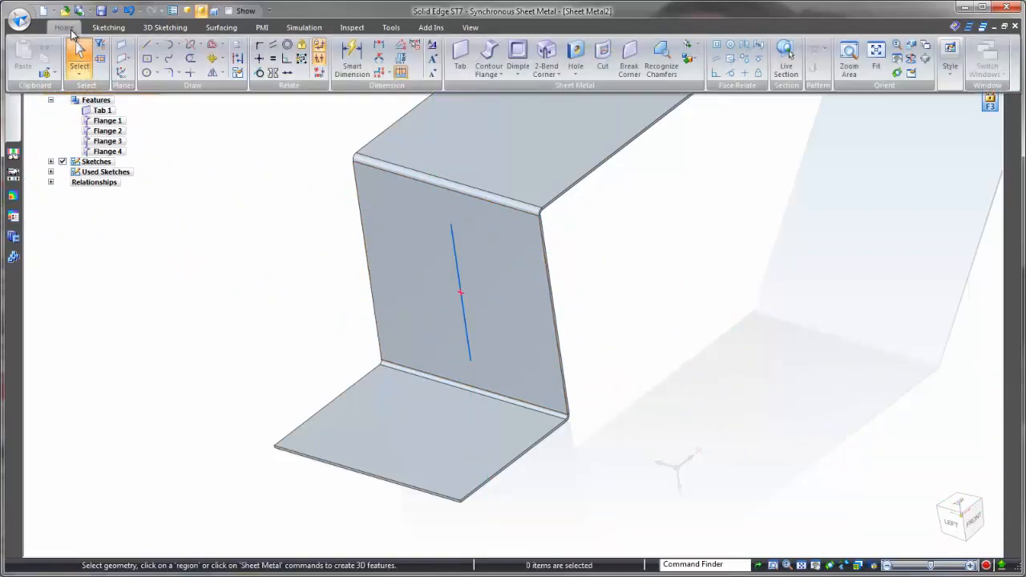
{"action": "left_click", "coordinate": [519, 76]}
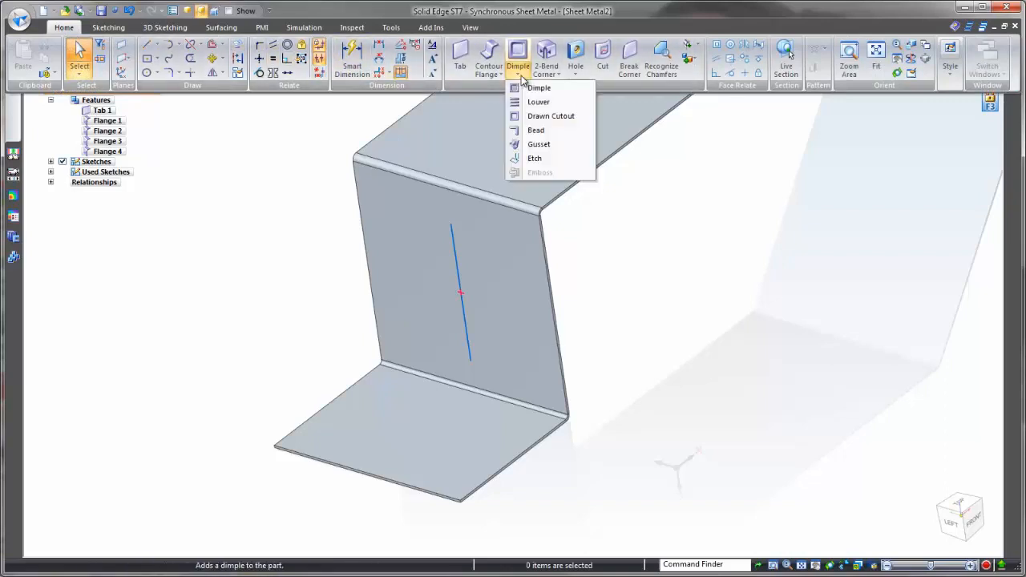
{"action": "left_click", "coordinate": [536, 130]}
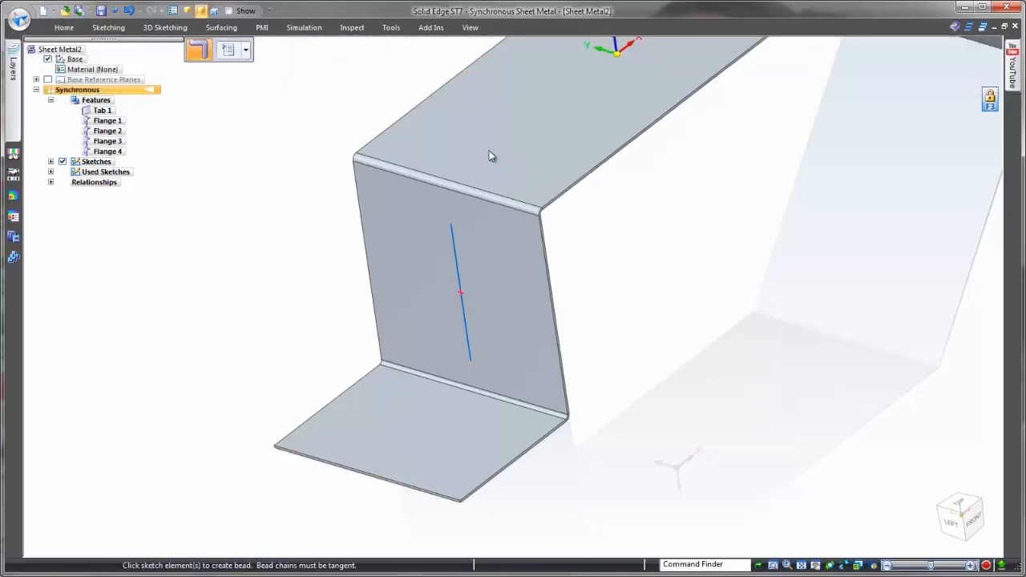
{"action": "left_click", "coordinate": [453, 244]}
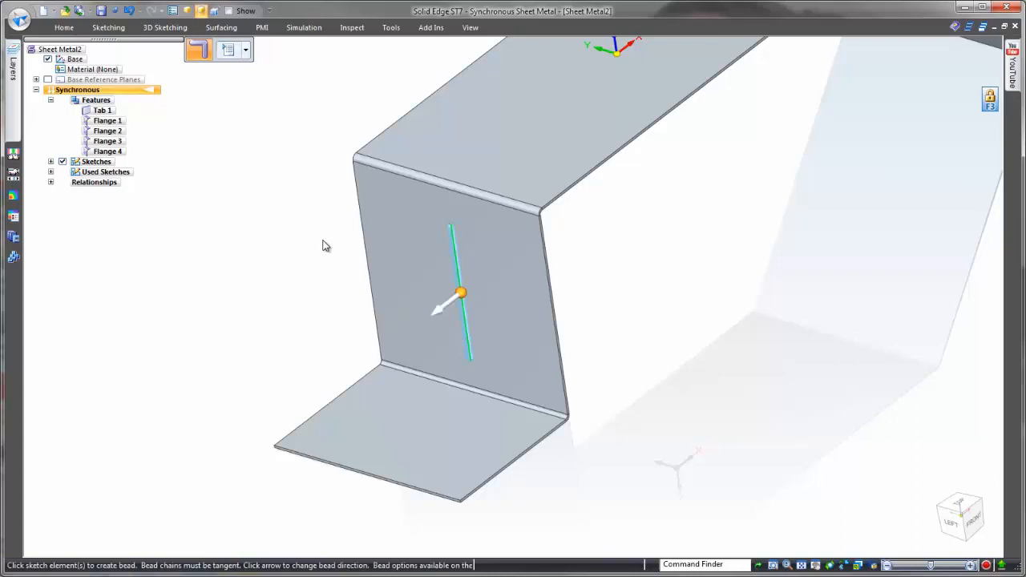
{"action": "left_click", "coordinate": [230, 49]}
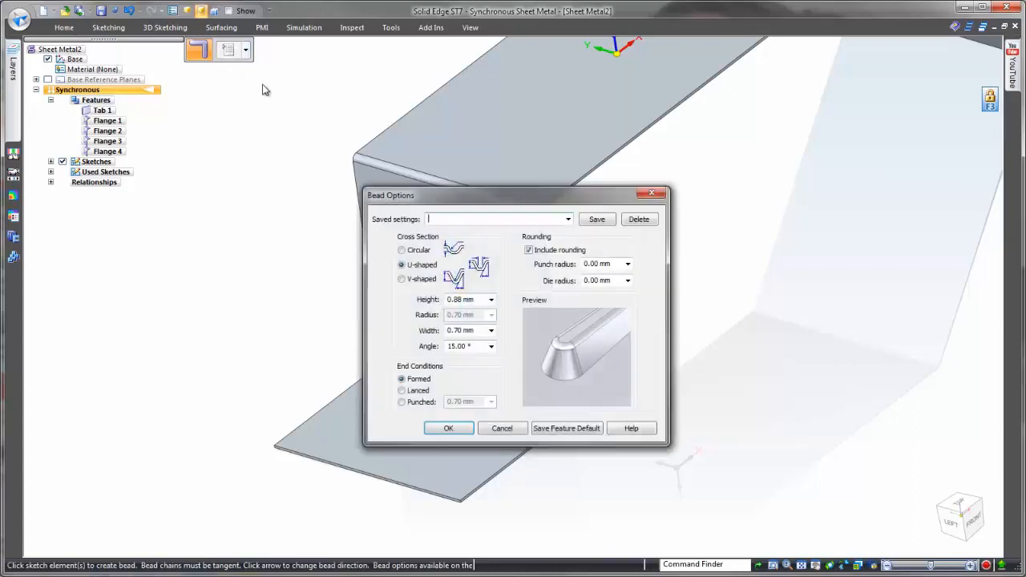
{"action": "left_click", "coordinate": [567, 219]}
{"action": "left_click", "coordinate": [564, 230]}
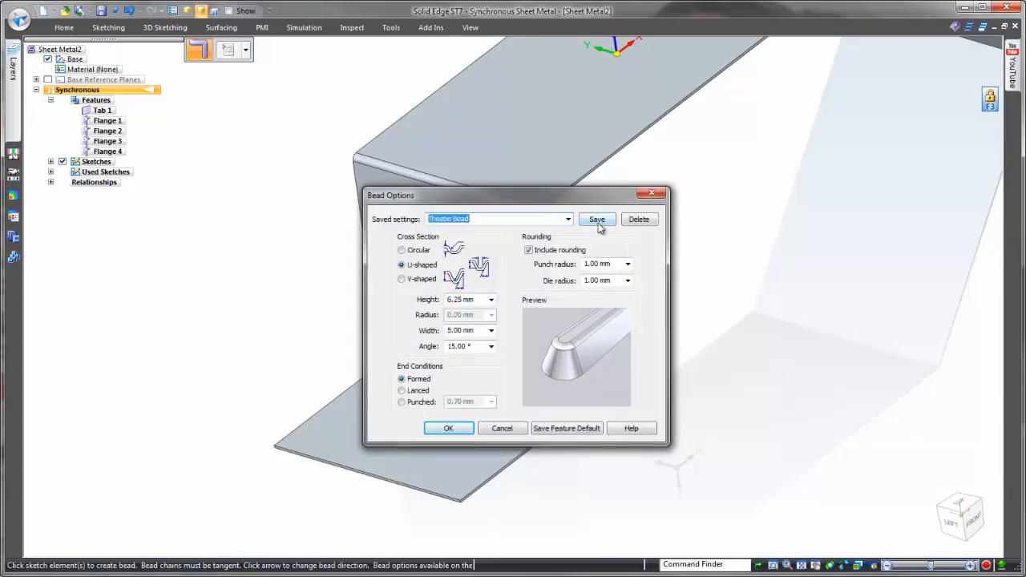
{"action": "left_click", "coordinate": [459, 429]}
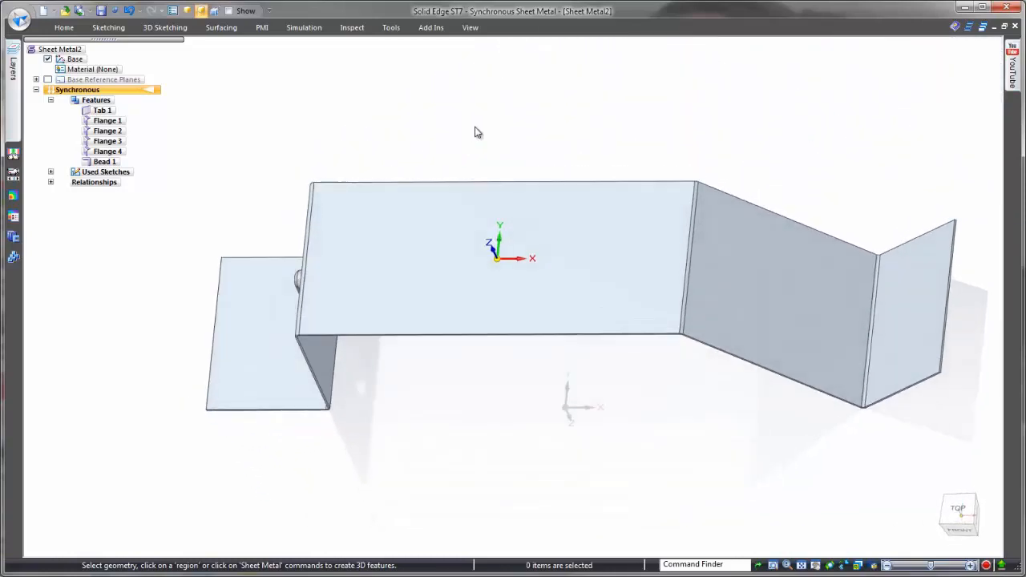
- Sketch a long narrow rectangle on the top tab's plane, running from right of the origin across the sloped leg and past its foot
{"action": "right_click", "coordinate": [475, 133]}
{"action": "left_click", "coordinate": [497, 150]}
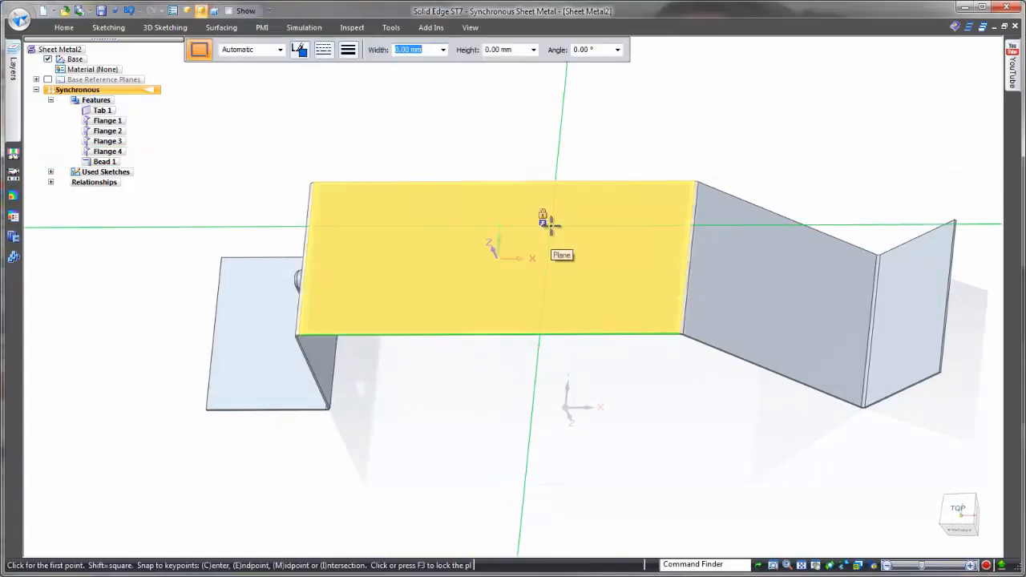
{"action": "key", "text": "F3"}
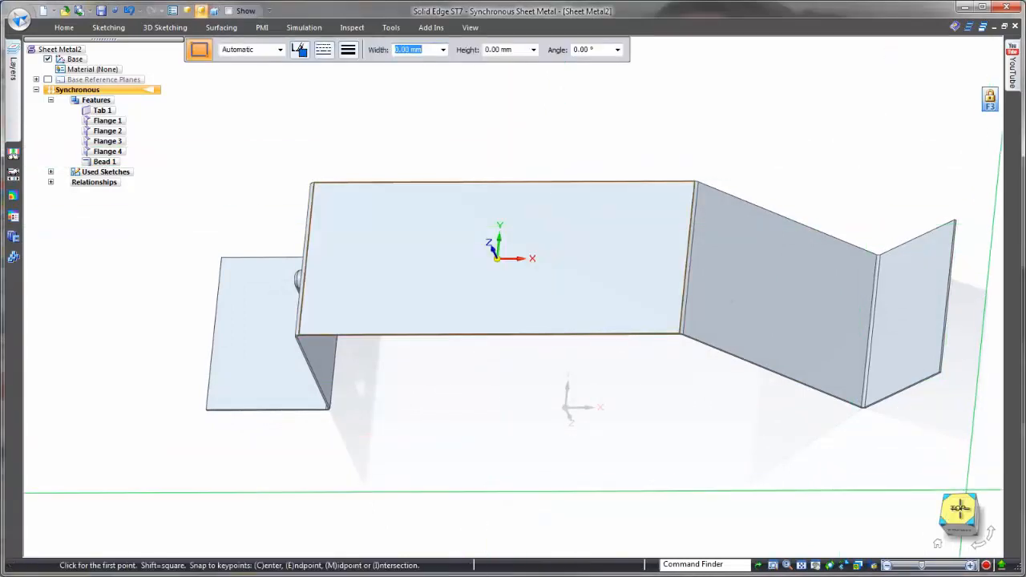
{"action": "left_click", "coordinate": [962, 513]}
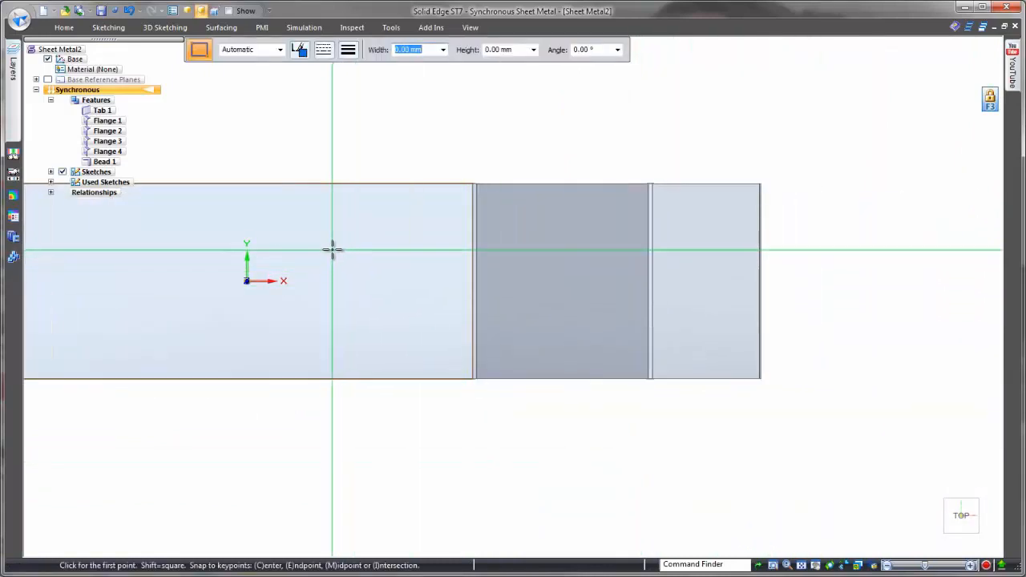
{"action": "left_click_drag", "start_coordinate": [334, 250], "coordinate": [861, 300]}
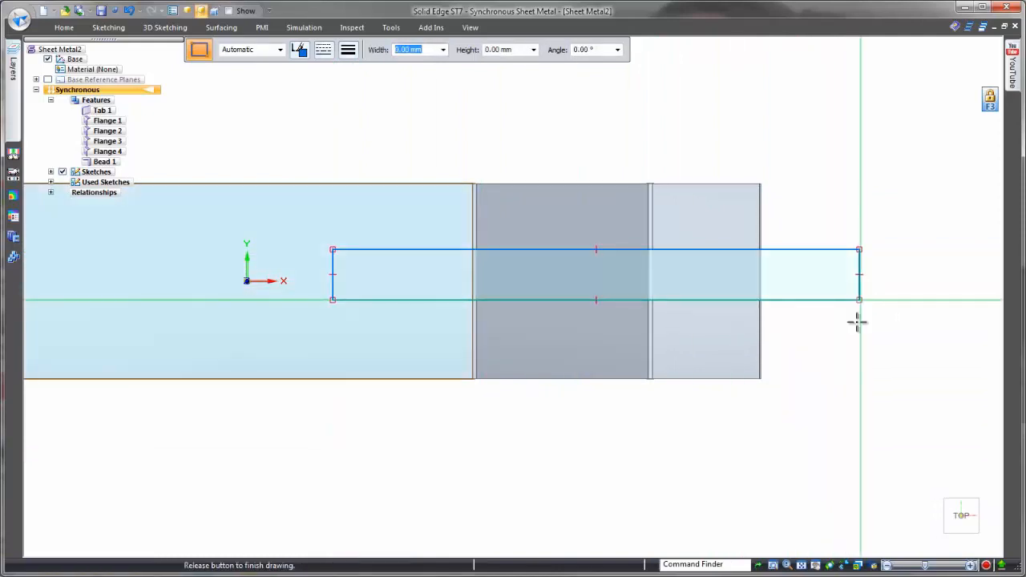
{"action": "key", "text": "Escape"}
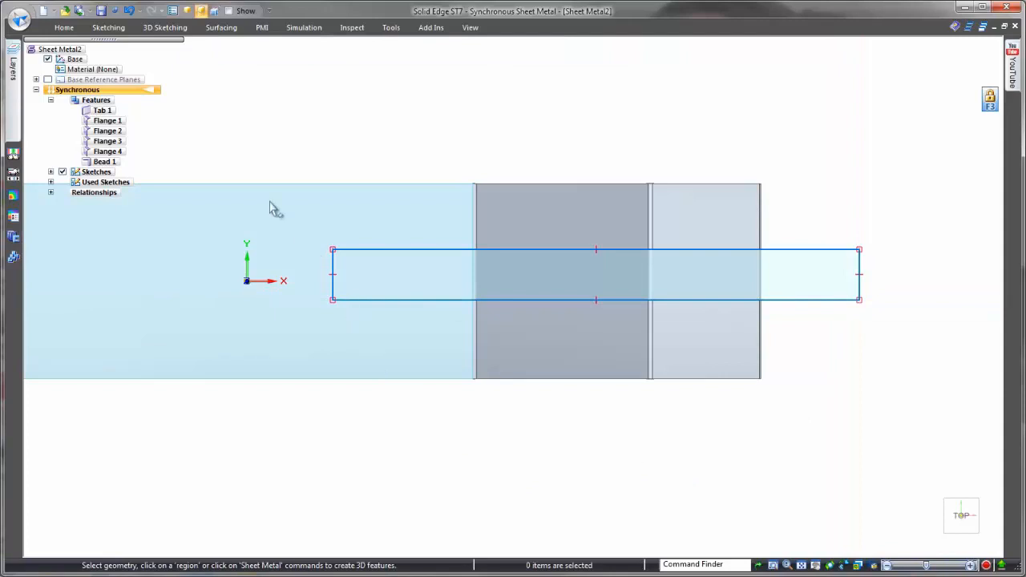
- Align the midpoint of the rectangle's inner short side horizontally with the origin
{"action": "left_click", "coordinate": [64, 29]}
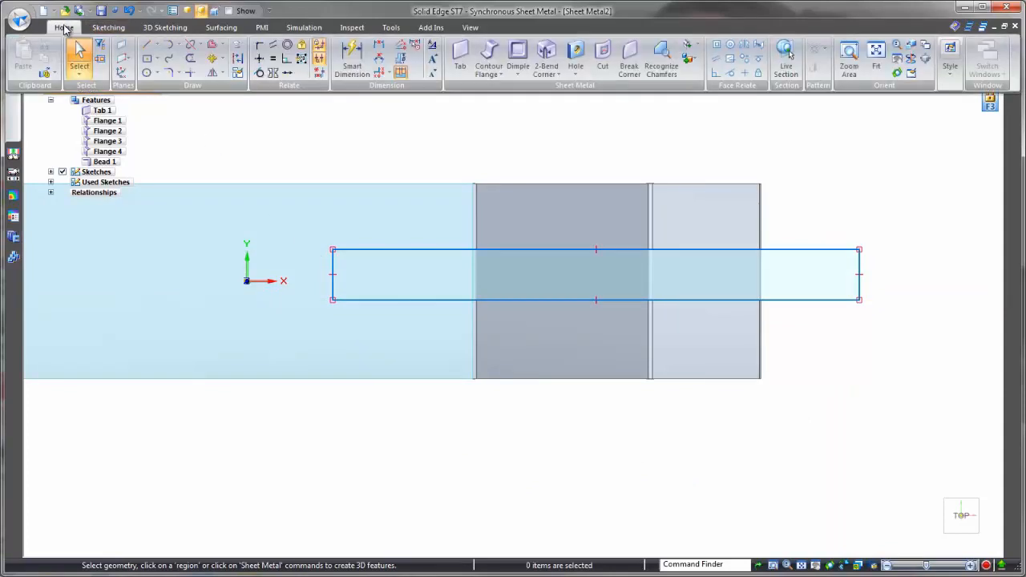
{"action": "left_click", "coordinate": [258, 59]}
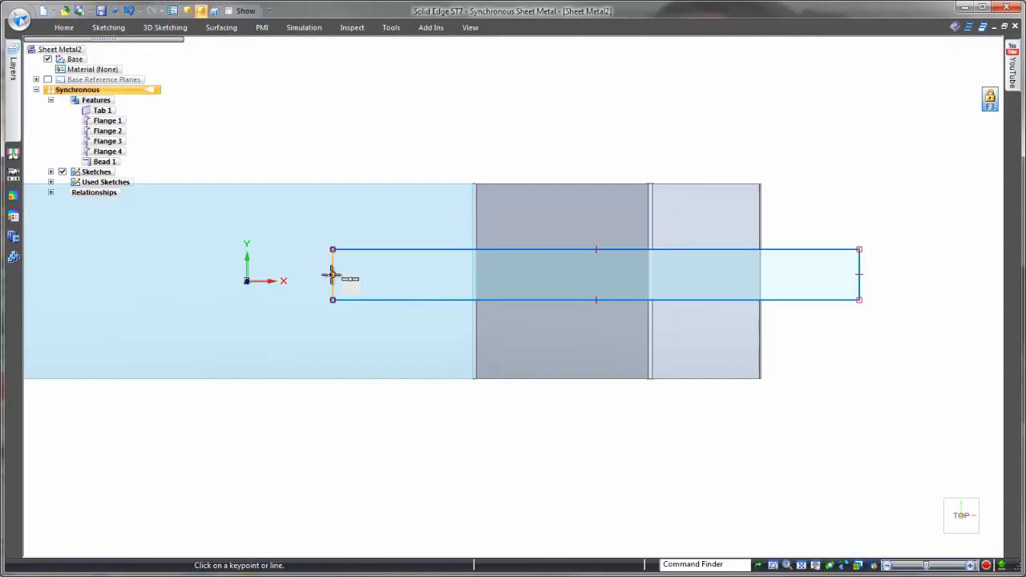
{"action": "left_click", "coordinate": [247, 280]}
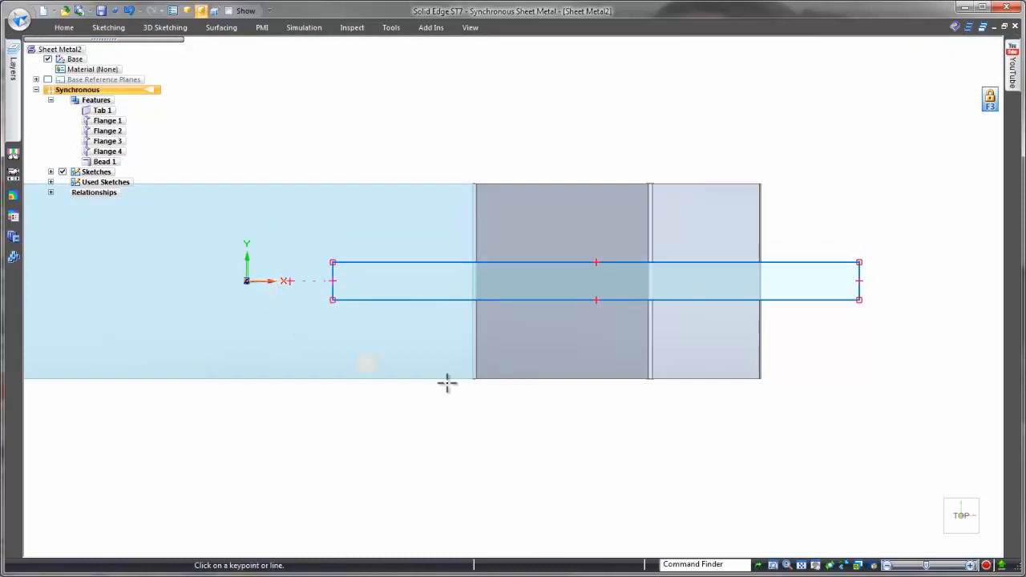
{"action": "key", "text": "Escape"}
- Dimension the rectangle's outer short side and set it to 16 mm
{"action": "right_click", "coordinate": [877, 374]}
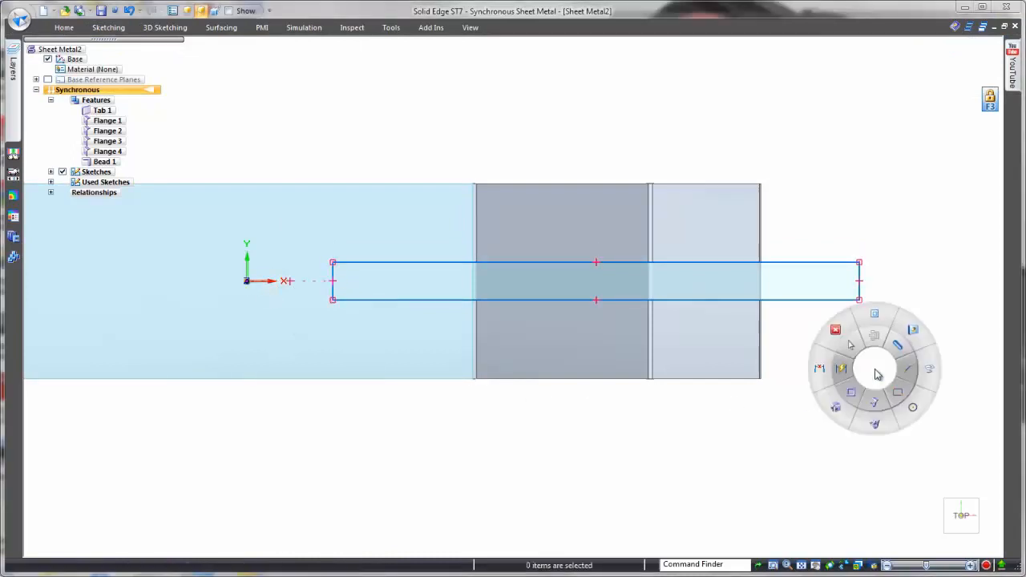
{"action": "left_click", "coordinate": [852, 374]}
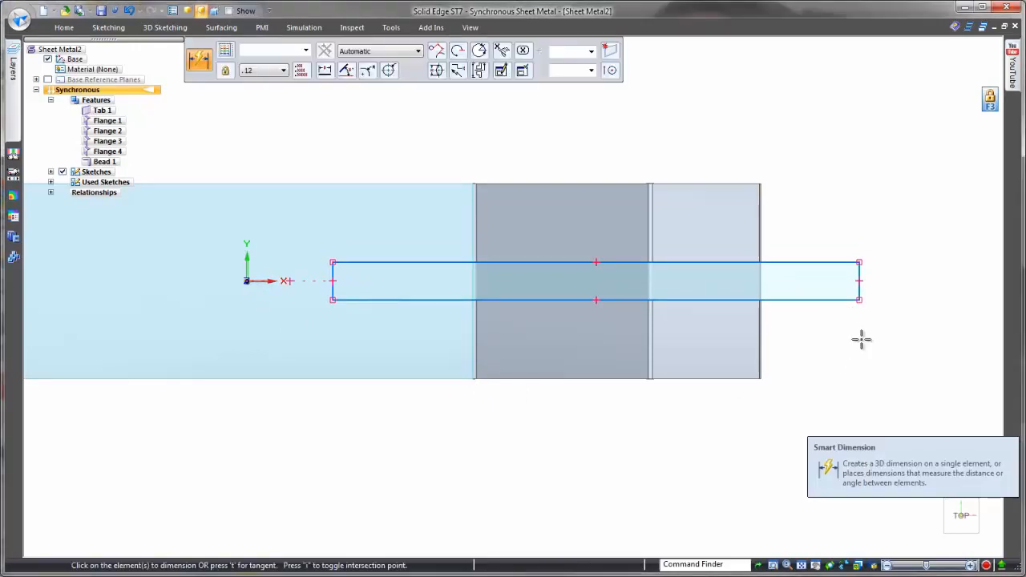
{"action": "left_click", "coordinate": [860, 286]}
{"action": "left_click", "coordinate": [889, 279]}
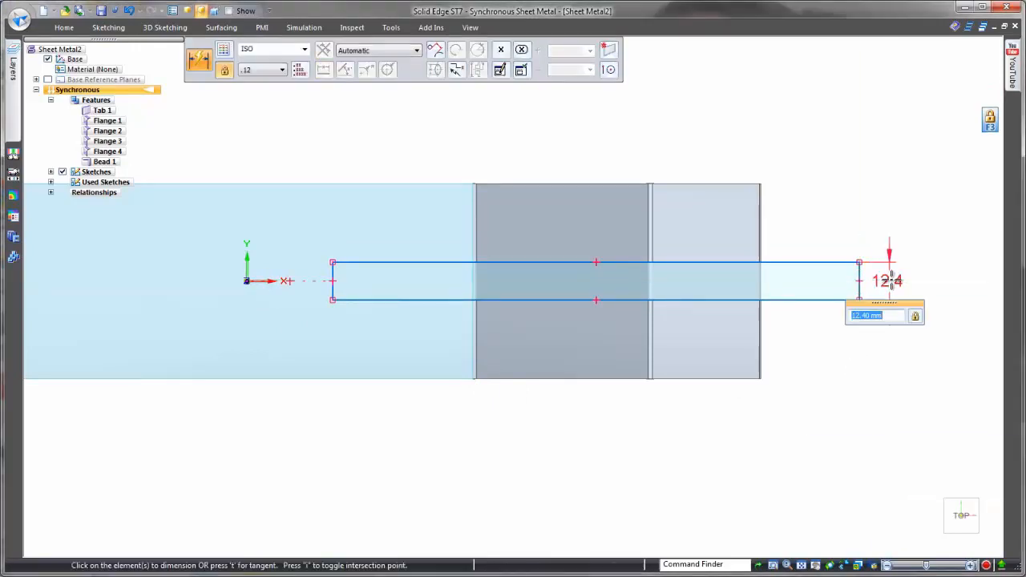
{"action": "type", "text": "16"}
{"action": "key", "text": "Return"}
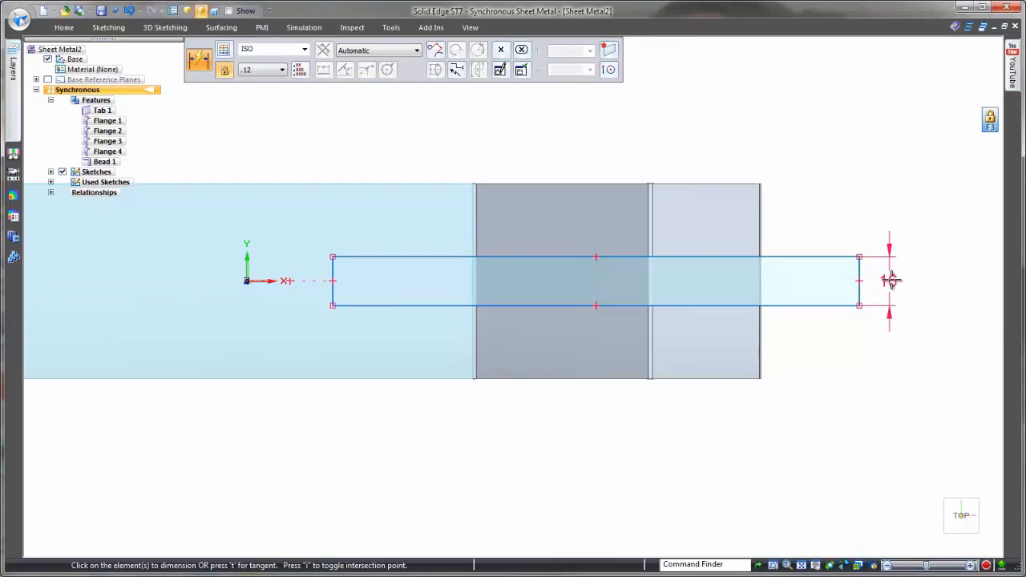
{"action": "key", "text": "Escape"}
- Cut the rectangle's regions downward with a finite extent, deep enough to slot the top tab, sloped leg and foot
{"action": "mouse_move", "coordinate": [815, 416]}
{"action": "middle_mouse_down"}
{"action": "mouse_move", "coordinate": [807, 429]}
{"action": "mouse_move", "coordinate": [752, 401]}
{"action": "middle_mouse_up"}
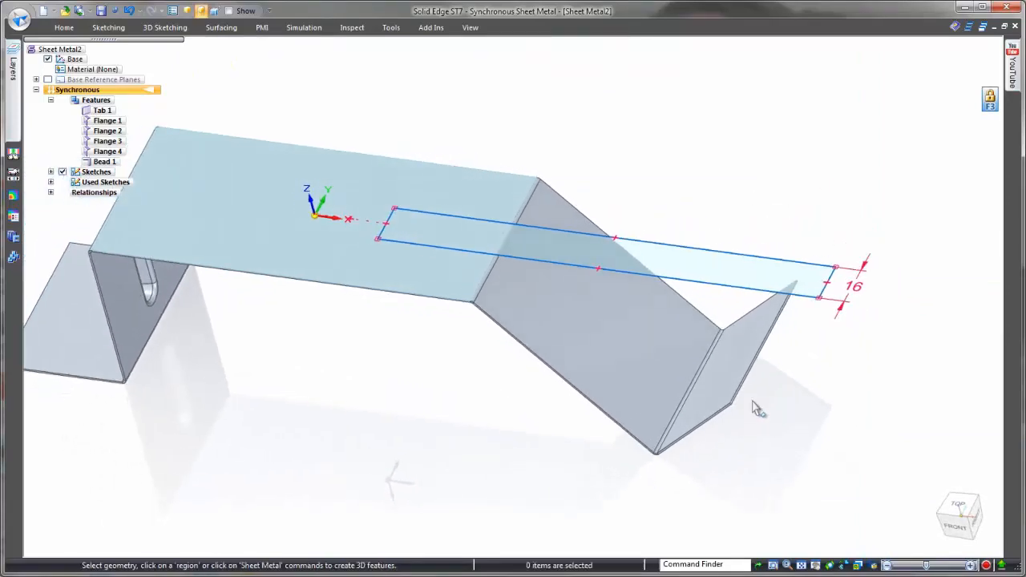
{"action": "left_click", "coordinate": [470, 240]}
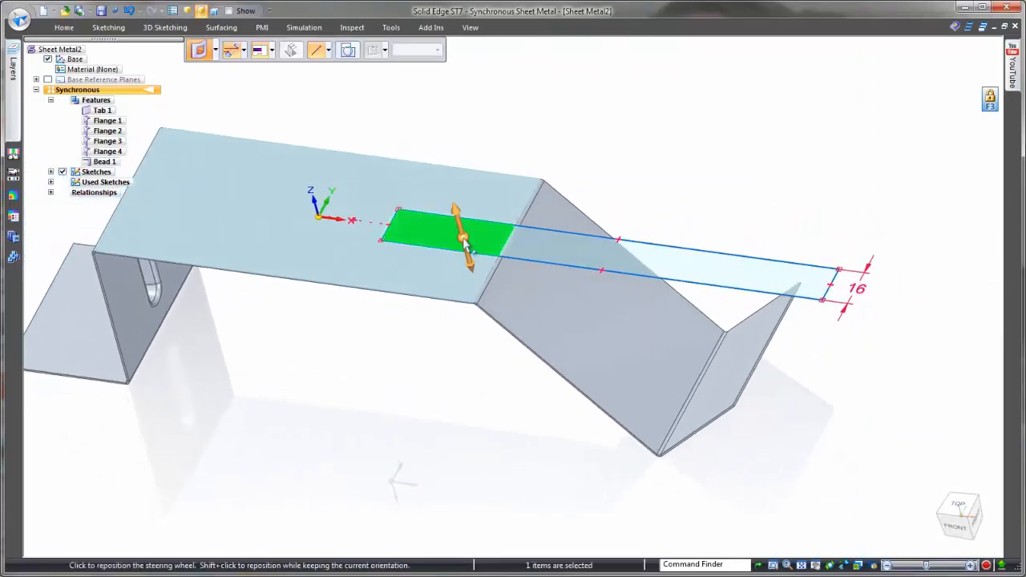
{"action": "left_click", "coordinate": [503, 263], "text": "ctrl"}
{"action": "left_click", "coordinate": [471, 268]}
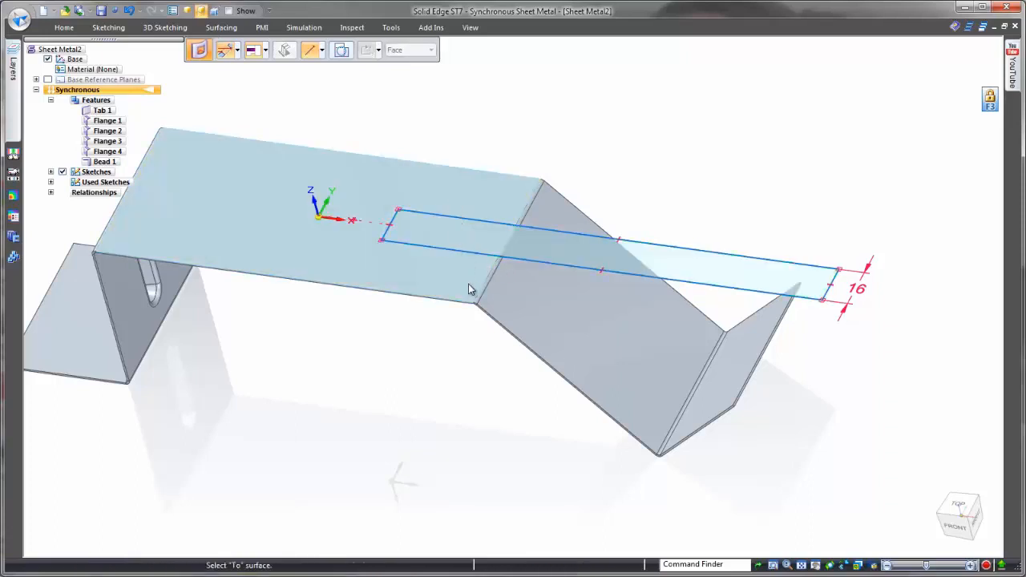
{"action": "left_click", "coordinate": [261, 49]}
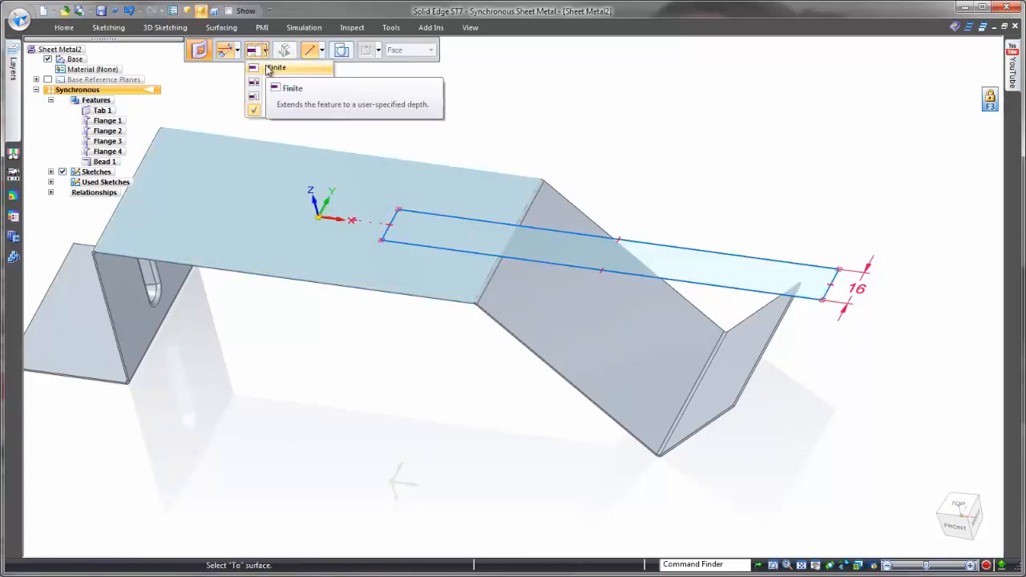
{"action": "left_click", "coordinate": [276, 70]}
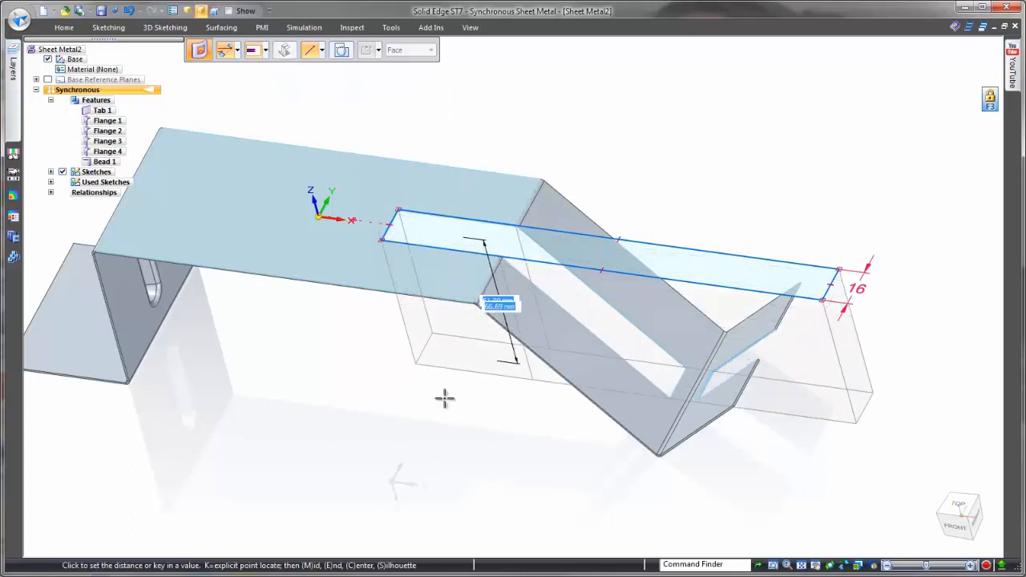
{"action": "left_click", "coordinate": [343, 51]}
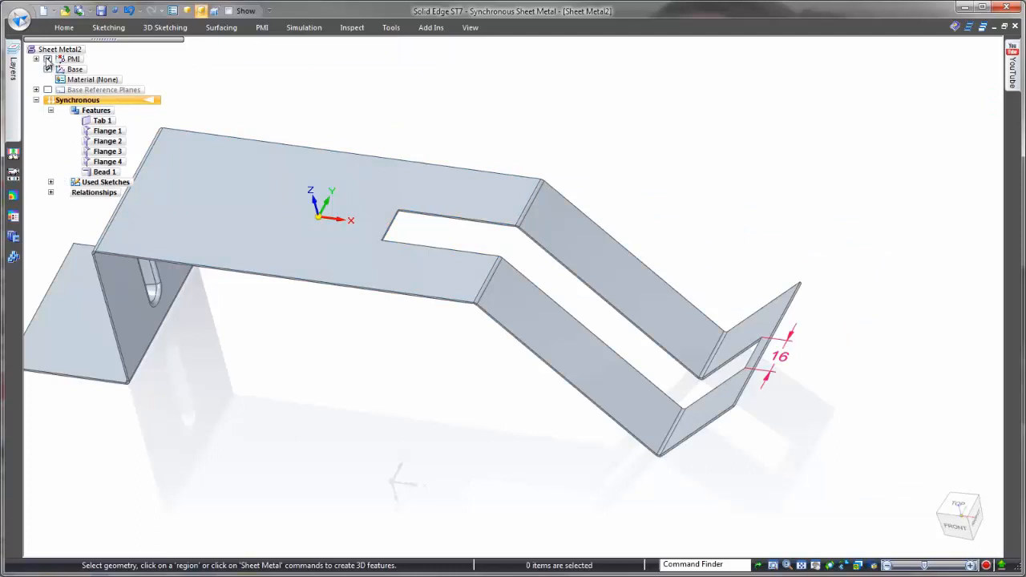
- Hide the PMI dimension and add a downward 90° flange about 50 mm long to the slot's closed end on the top tab
{"action": "middle_click_drag", "start_coordinate": [92, 64], "coordinate": [649, 120]}
{"action": "scroll", "coordinate": [698, 142], "scroll_direction": "up", "scroll_amount": 3}
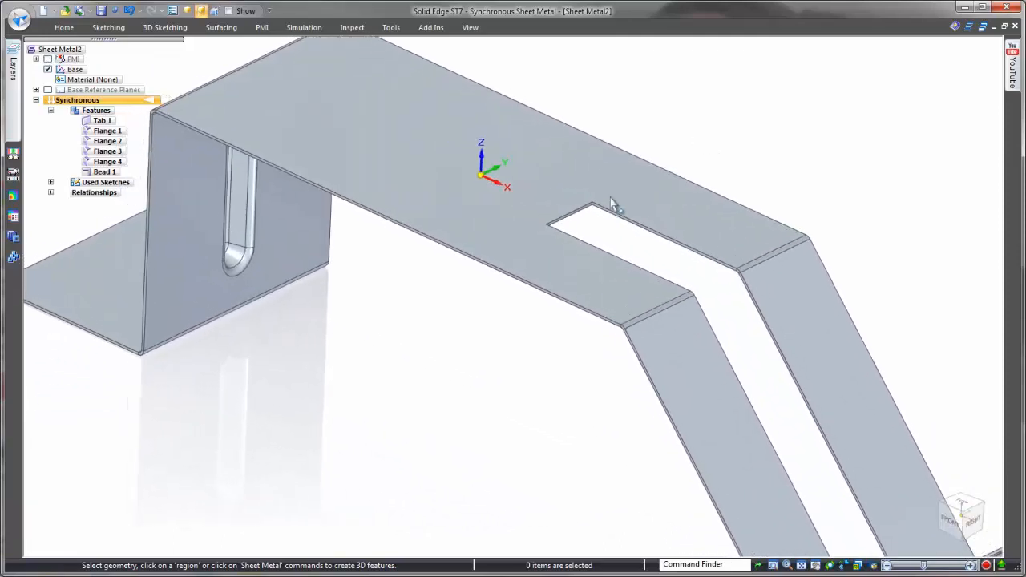
{"action": "left_click", "coordinate": [575, 215]}
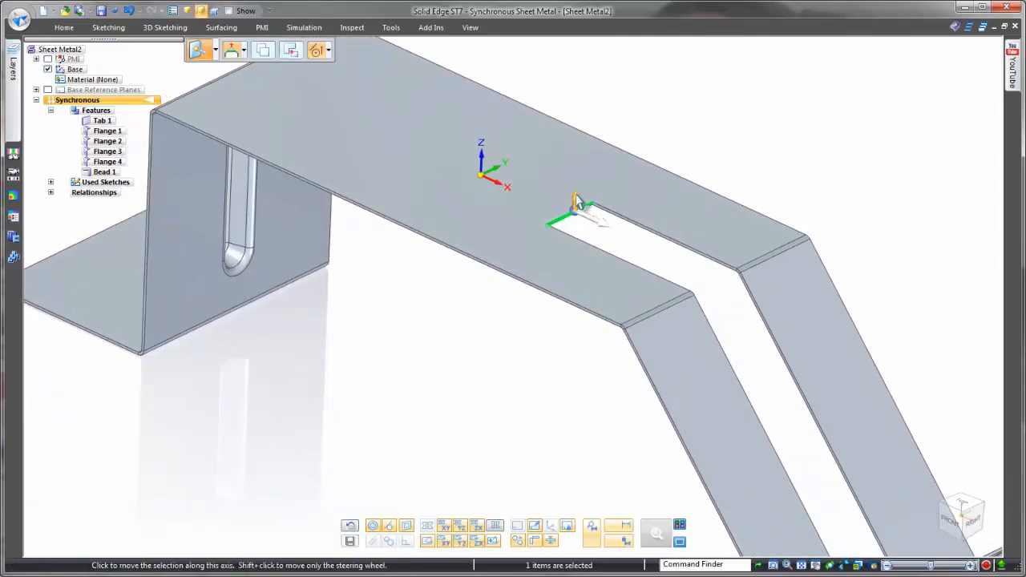
{"action": "left_click", "coordinate": [577, 199]}
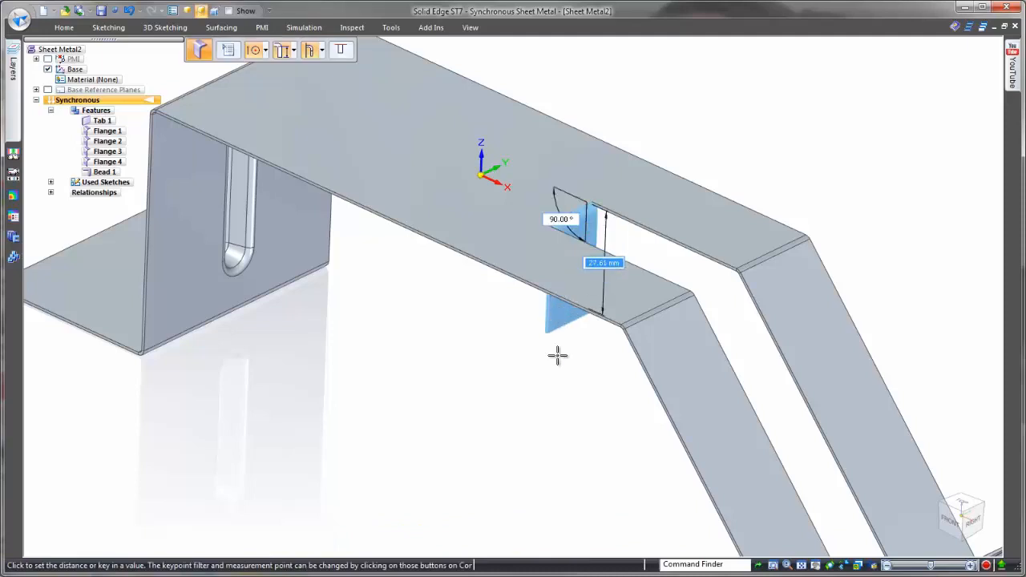
{"action": "left_click", "coordinate": [555, 407]}
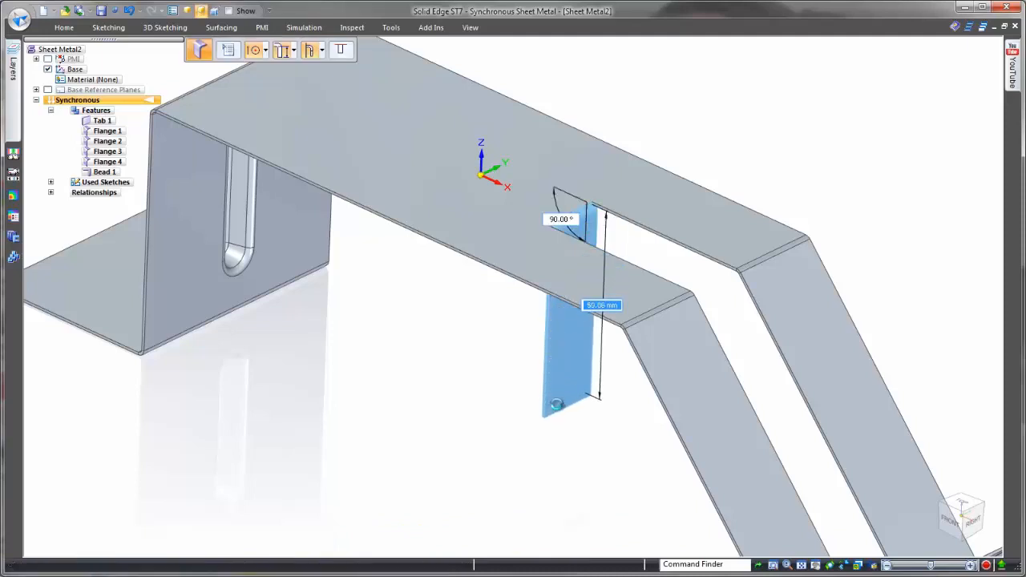
- Add a 90° foot flange about 15 mm long to the slot flange's lower edge, pointing toward the sloped leg
{"action": "left_click", "coordinate": [564, 412]}
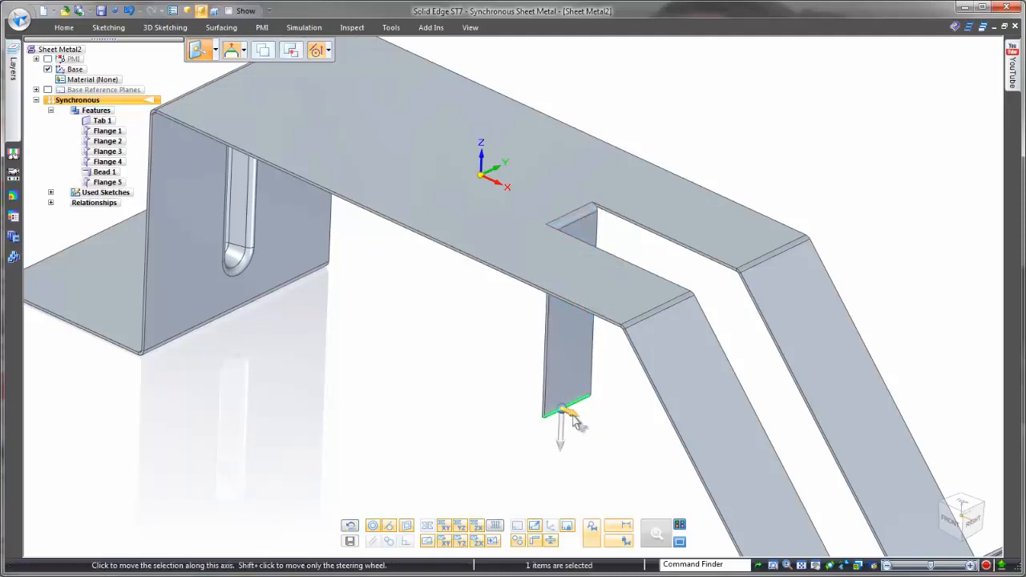
{"action": "left_click", "coordinate": [576, 422]}
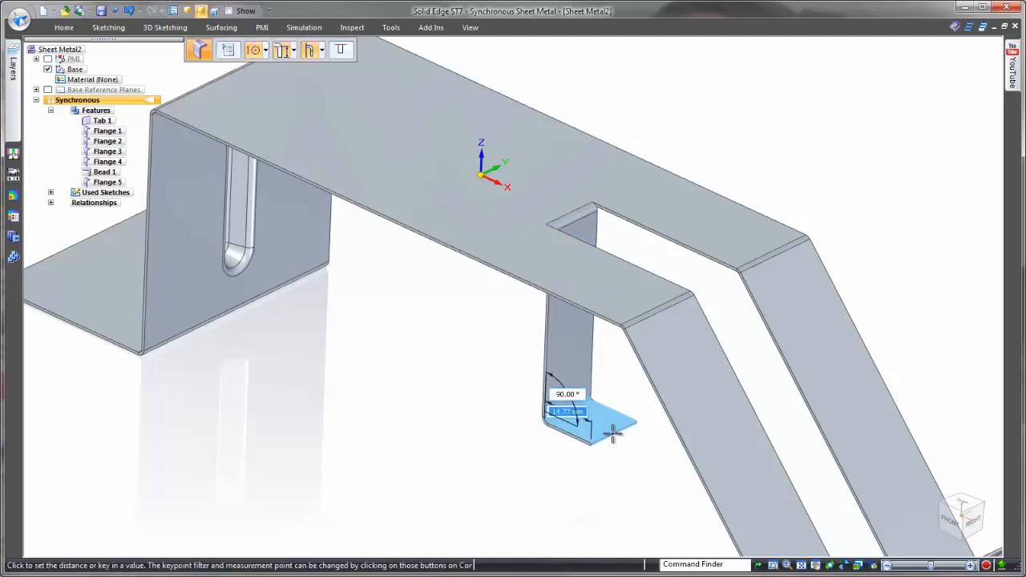
{"action": "left_click", "coordinate": [617, 437]}
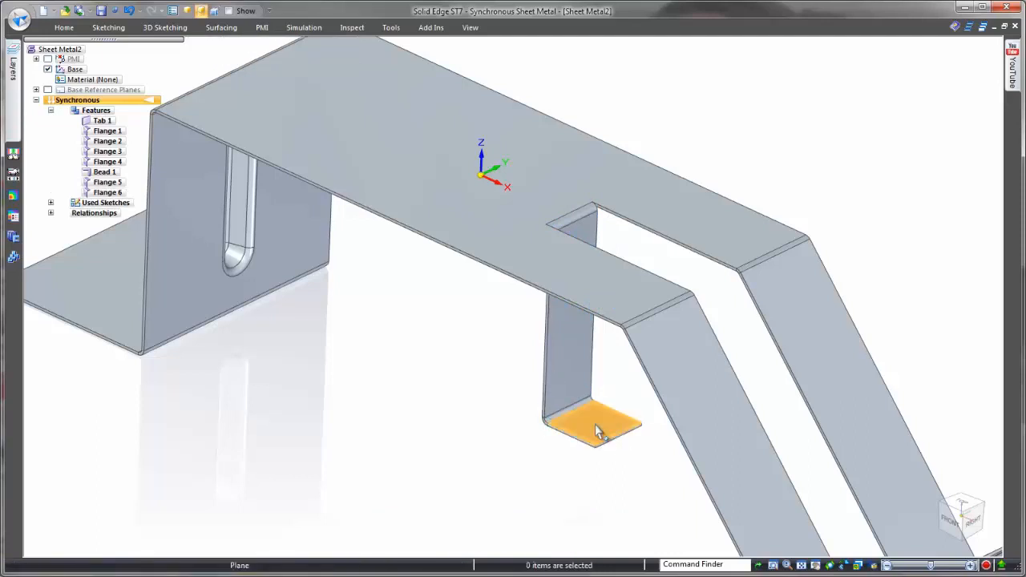
- Rotate the slot flange together with its foot about 53° around its upper bend, swinging it under the top tab toward the beaded leg
{"action": "left_click", "coordinate": [597, 431]}
{"action": "left_click", "coordinate": [565, 381], "text": "ctrl"}
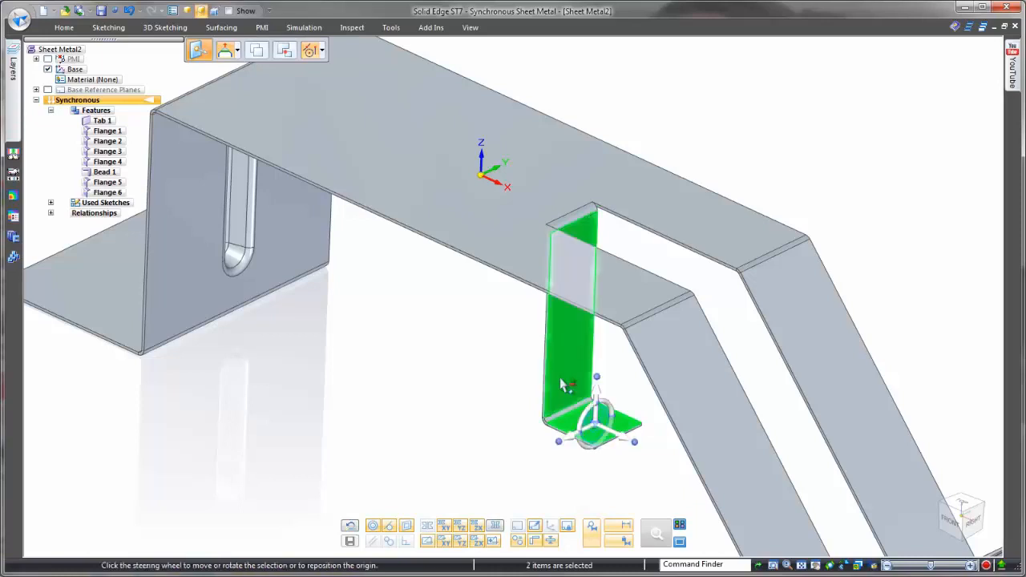
{"action": "left_click_drag", "start_coordinate": [596, 427], "coordinate": [571, 301]}
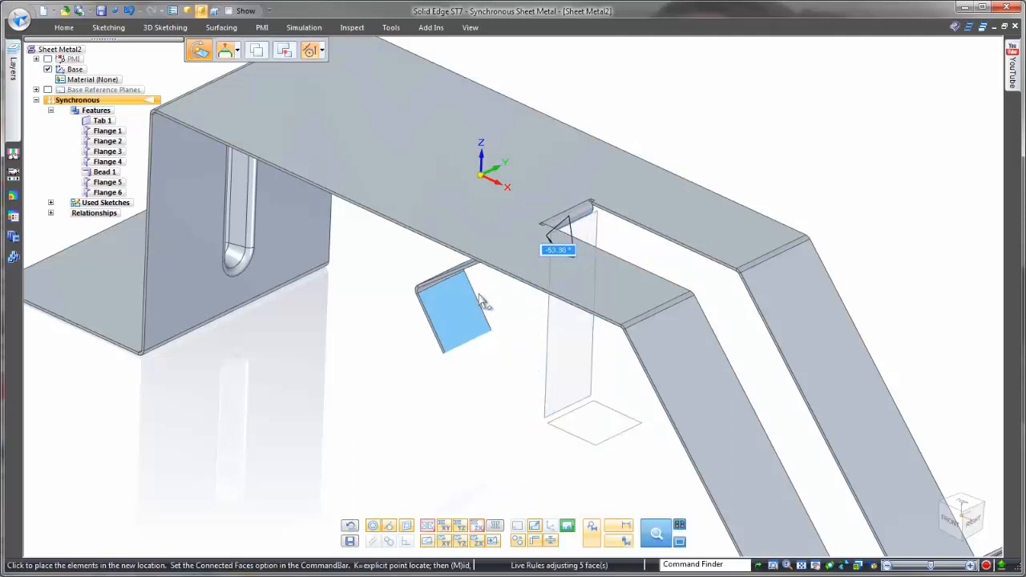
{"action": "left_click", "coordinate": [481, 301]}
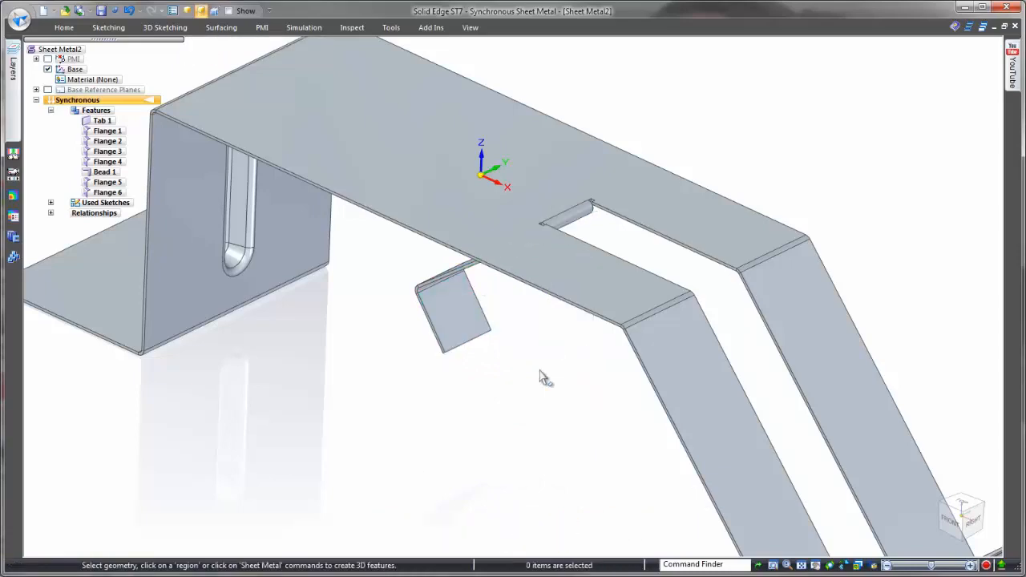
- Add a downward 90° partial flange about 45 mm long to the top tab's back side edge, near the beaded leg
{"action": "key", "text": "ctrl+k"}
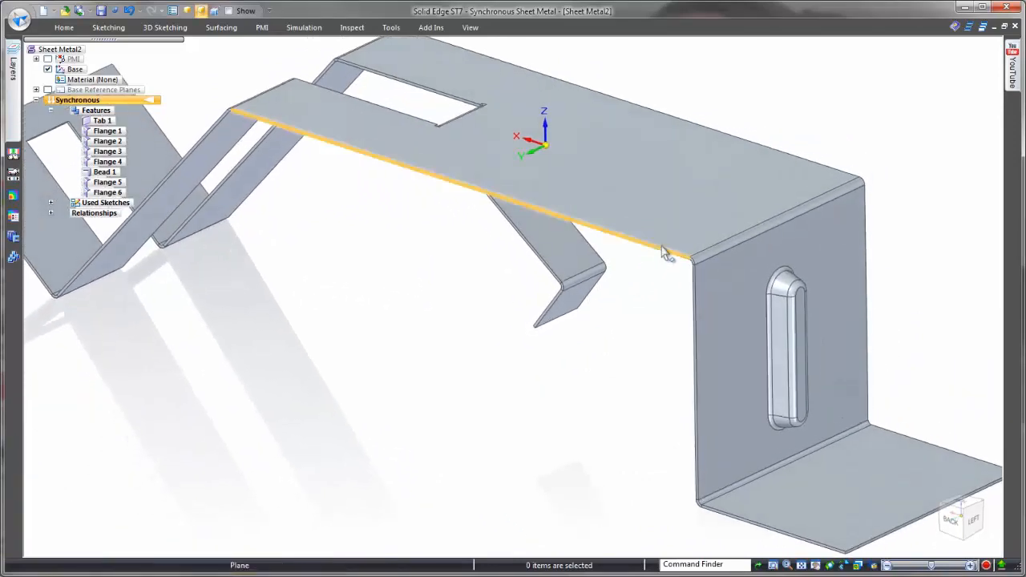
{"action": "left_click", "coordinate": [660, 251]}
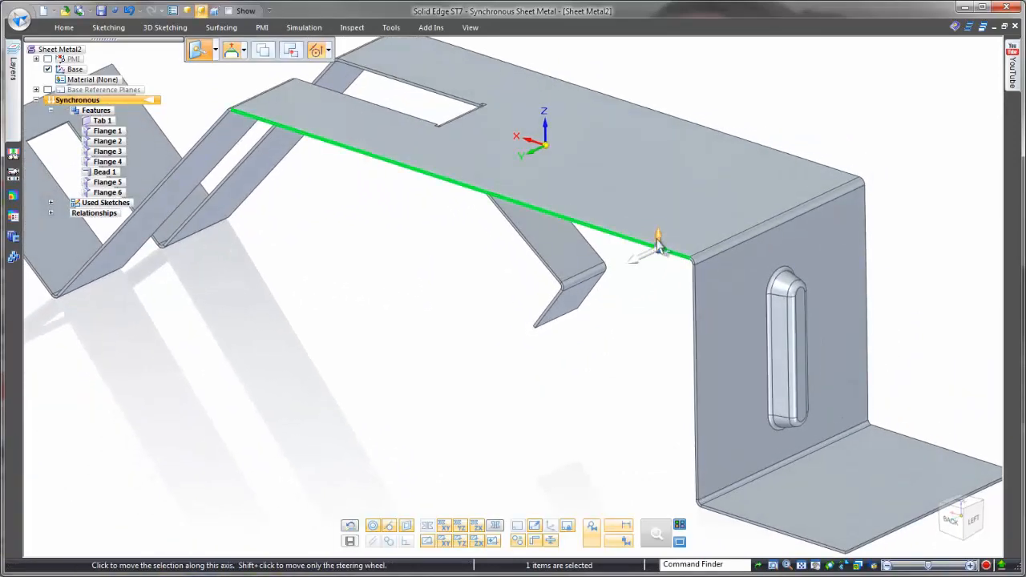
{"action": "left_click", "coordinate": [657, 239]}
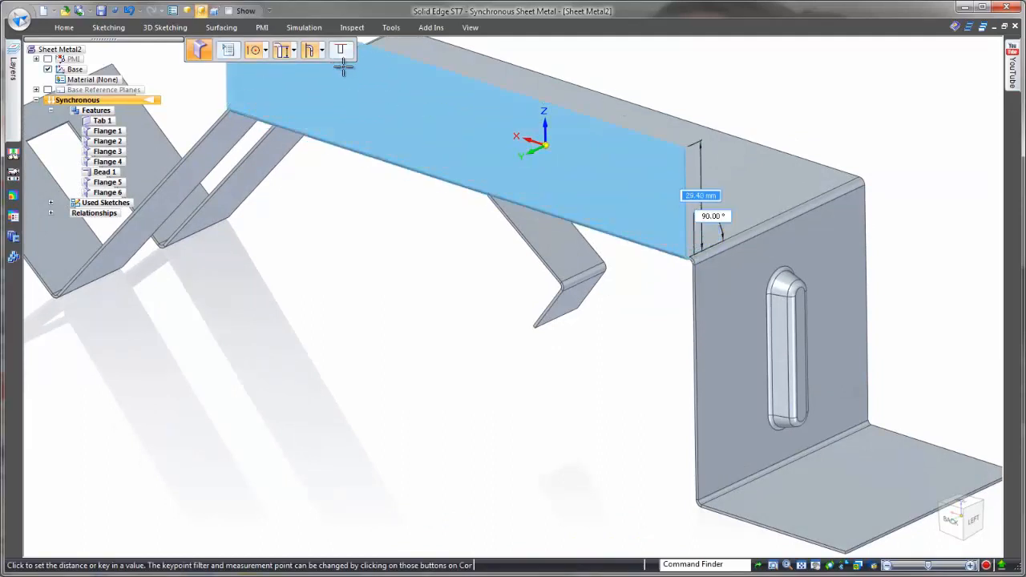
{"action": "left_click", "coordinate": [320, 50]}
{"action": "left_click", "coordinate": [336, 68]}
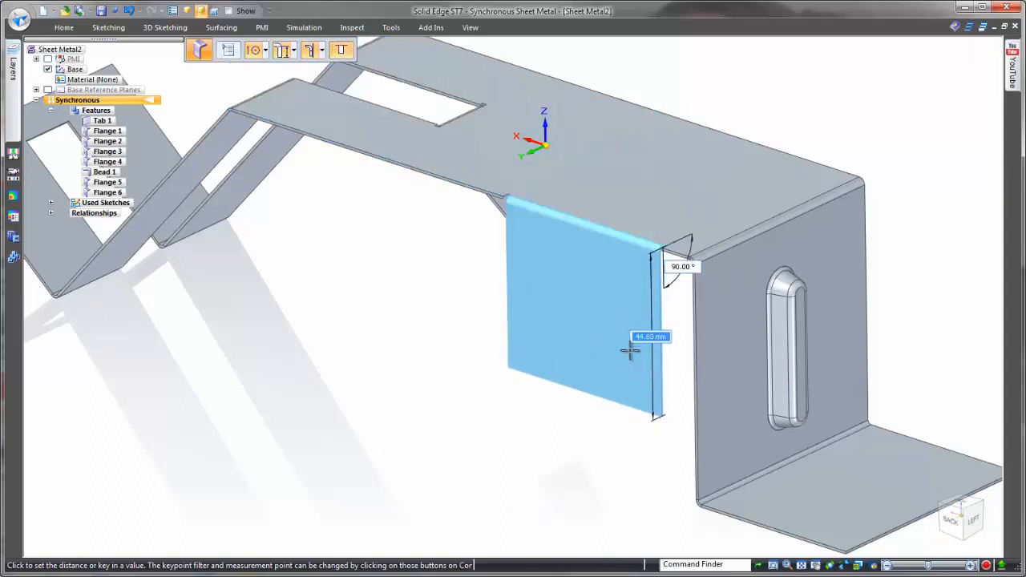
{"action": "left_click", "coordinate": [630, 350]}
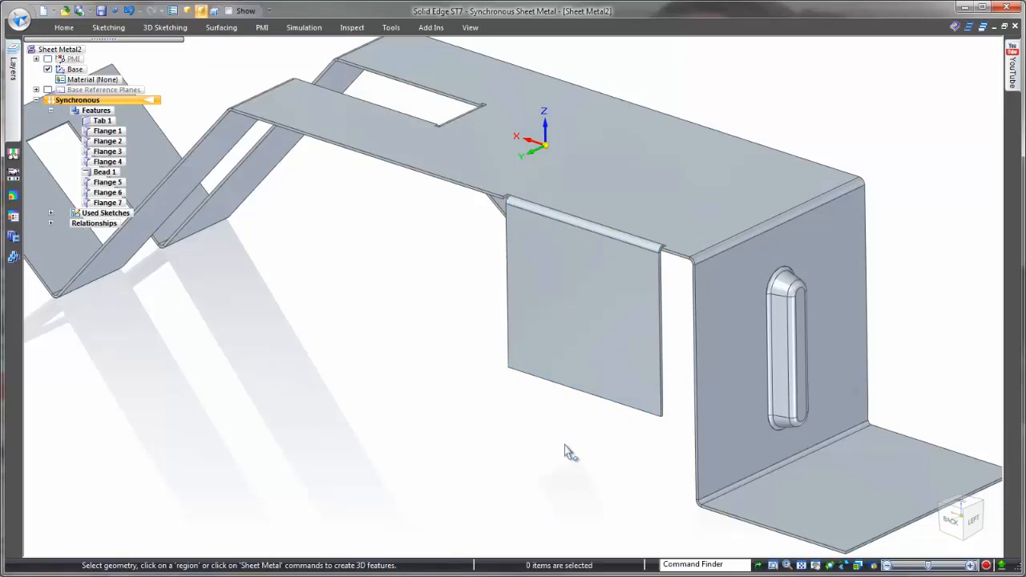
- Add an upward 90° partial flange to the same side edge of the top tab, near the sloped leg
{"action": "left_click", "coordinate": [307, 134]}
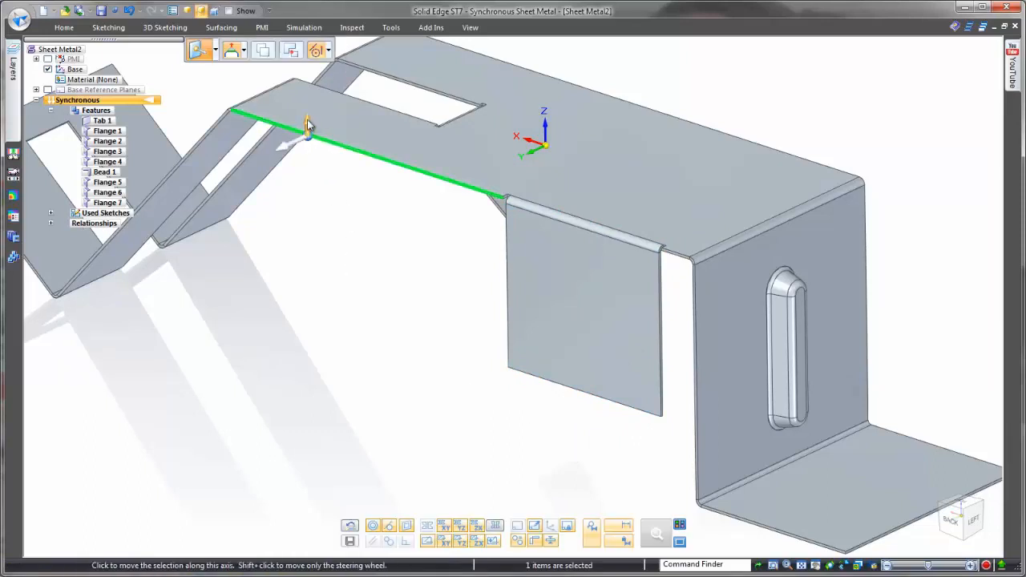
{"action": "left_click", "coordinate": [307, 126]}
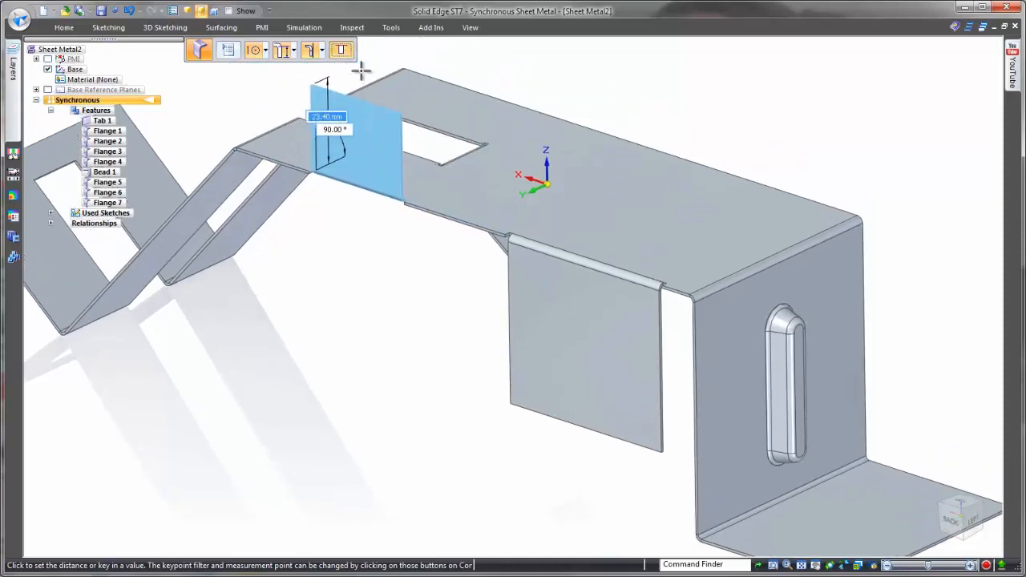
{"action": "left_click", "coordinate": [343, 133]}
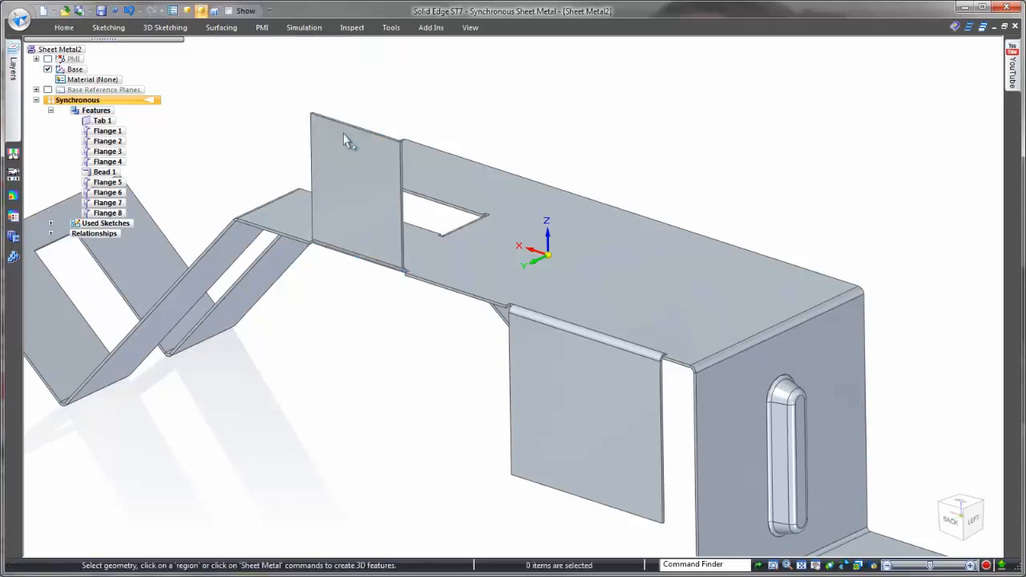
- Mirror the upward partial flange about the base XZ plane onto the opposite side edge of the top tab
{"action": "left_click", "coordinate": [120, 214]}
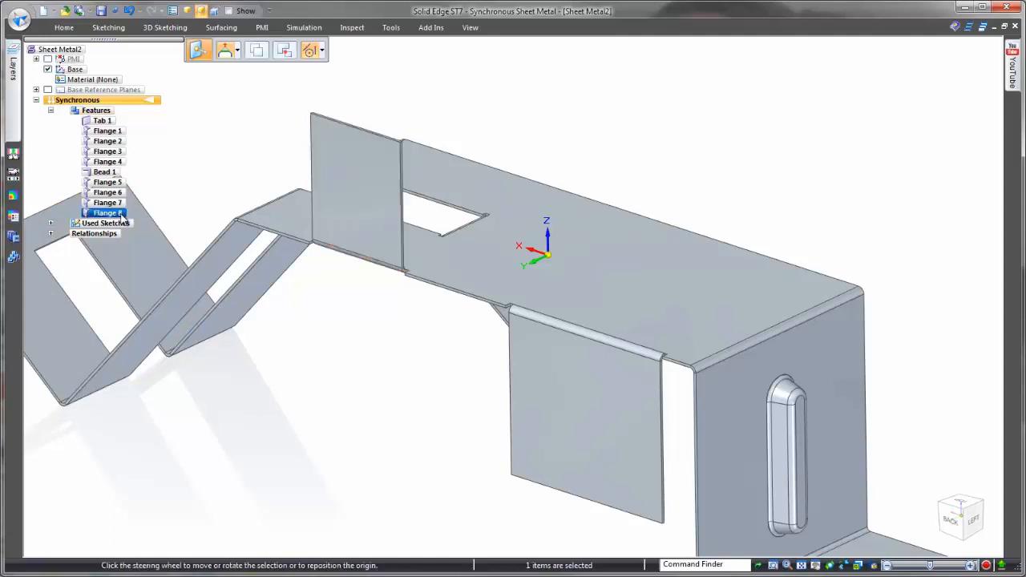
{"action": "left_click", "coordinate": [69, 29]}
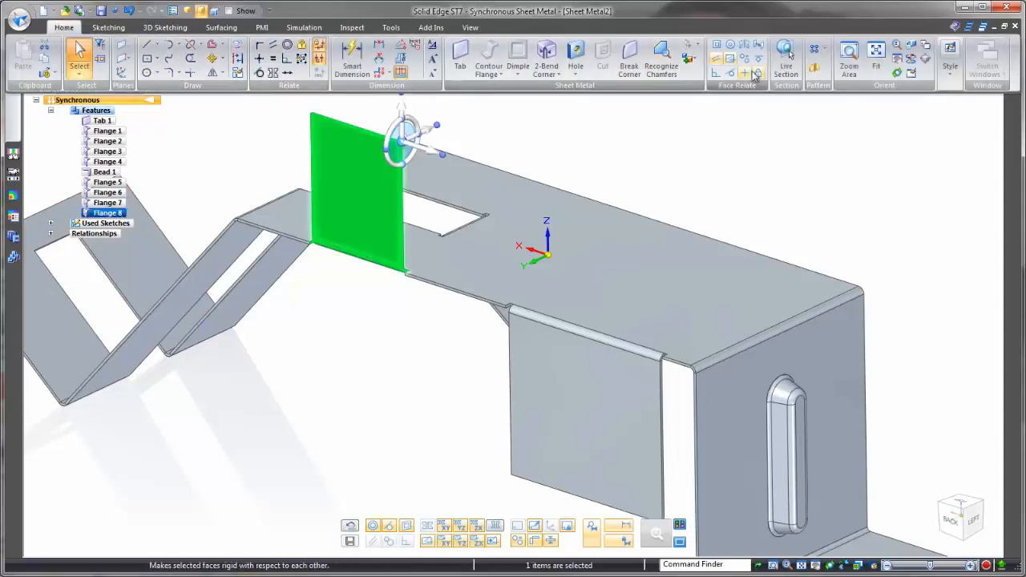
{"action": "left_click", "coordinate": [816, 70]}
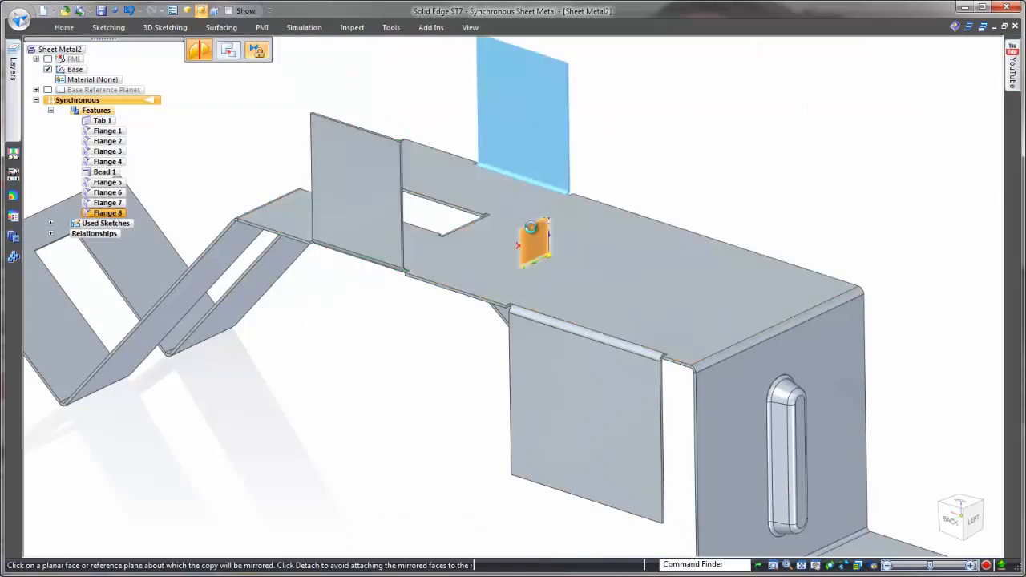
{"action": "left_click", "coordinate": [527, 224]}
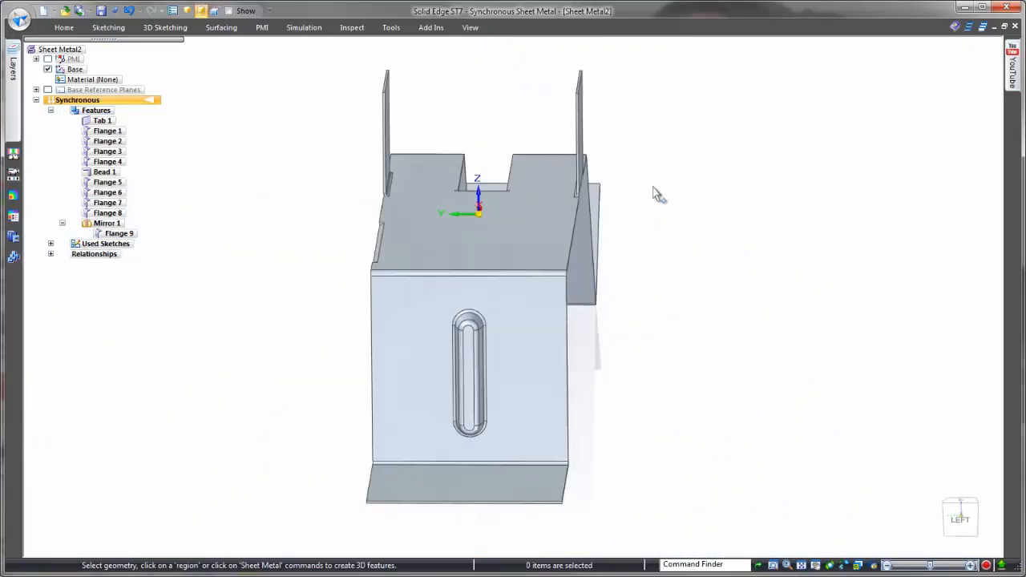
- Rotate the top tab by -5° around its bend at the beaded leg, tilting it up toward the sloped leg
{"action": "middle_click_drag", "start_coordinate": [581, 303], "coordinate": [423, 310]}
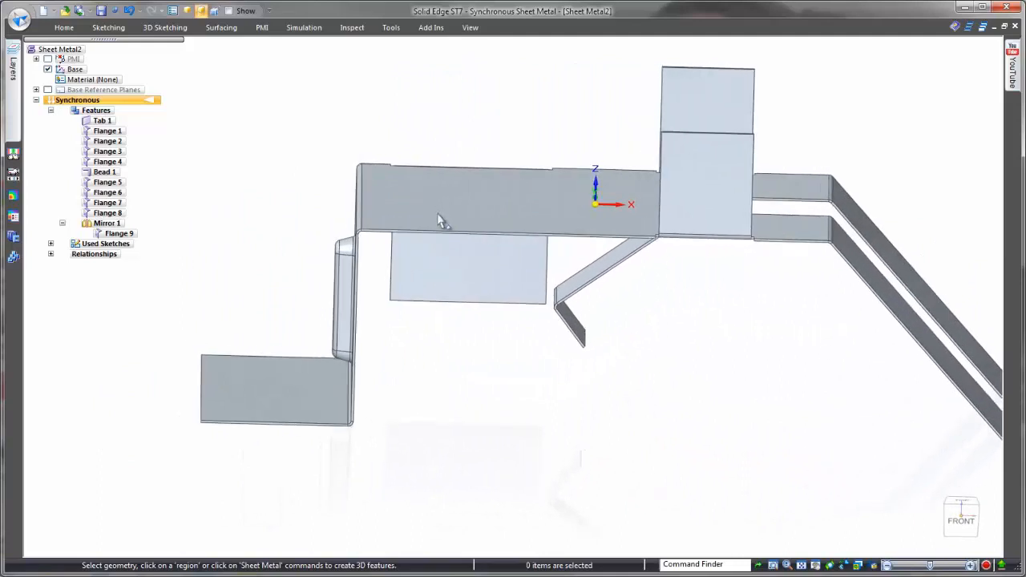
{"action": "left_click", "coordinate": [437, 212]}
{"action": "left_click_drag", "start_coordinate": [442, 215], "coordinate": [359, 209]}
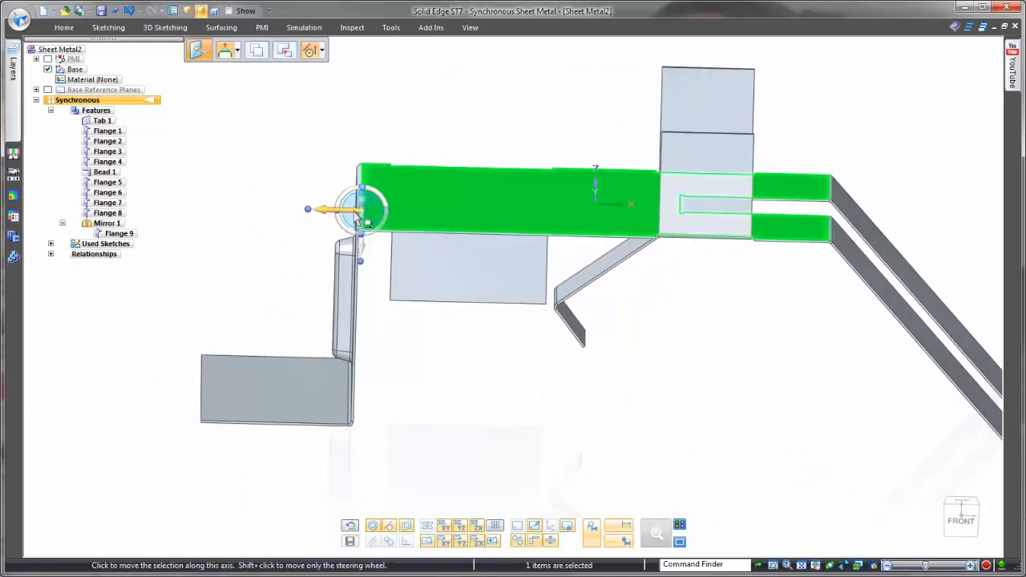
{"action": "left_click", "coordinate": [961, 518]}
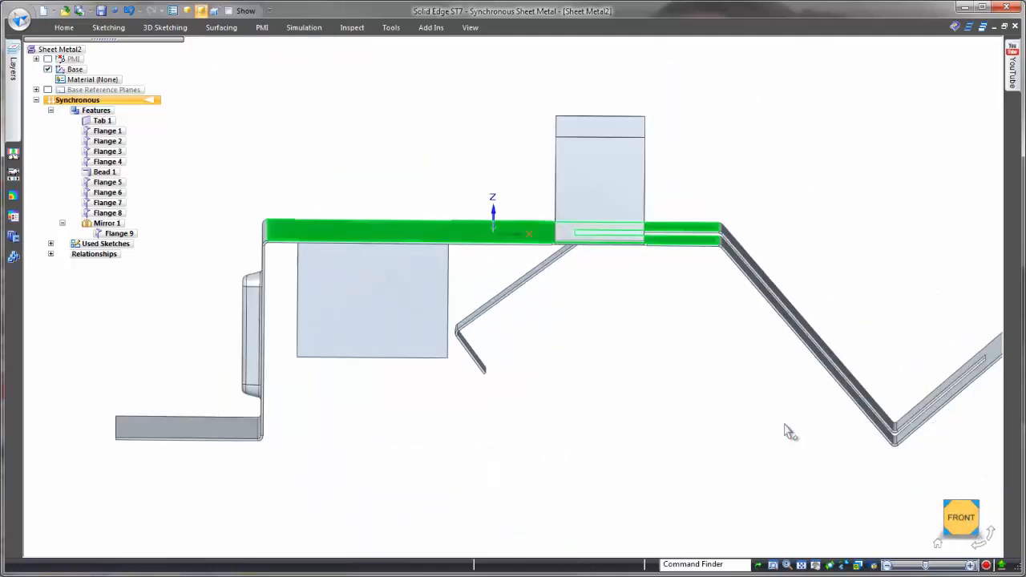
{"action": "left_click", "coordinate": [283, 247]}
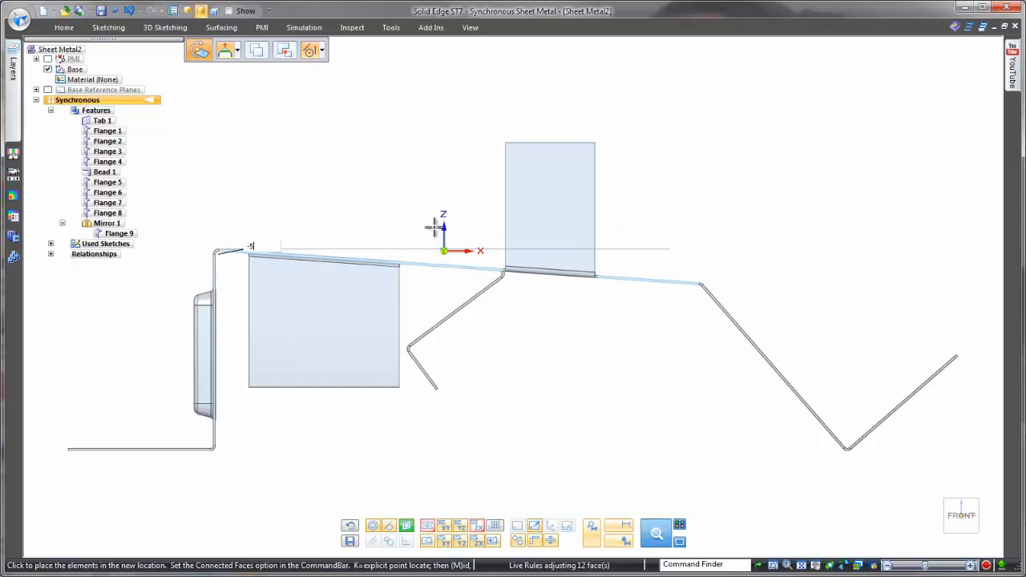
{"action": "left_click", "coordinate": [437, 230]}
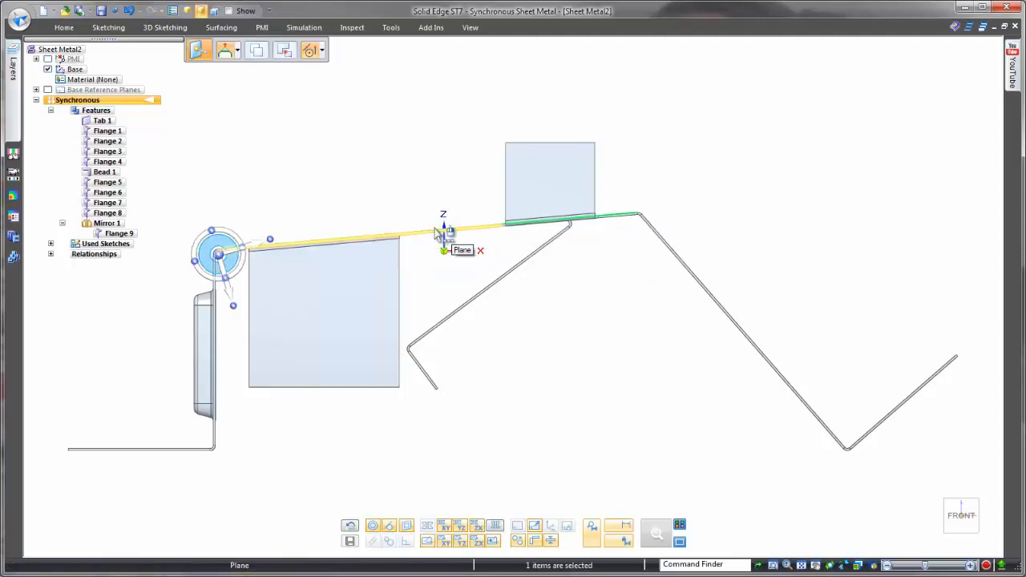
{"action": "left_click", "coordinate": [434, 207]}
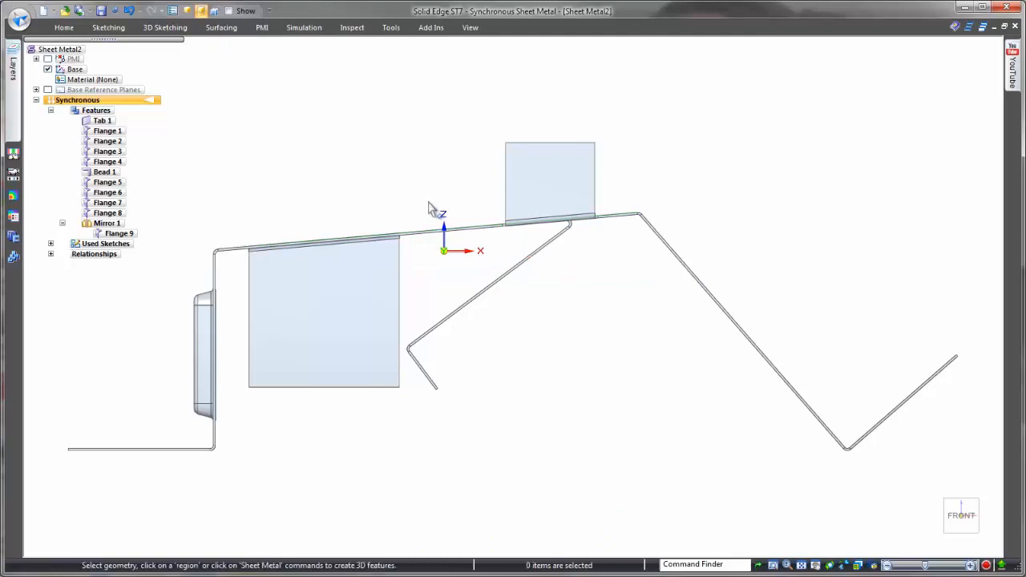
- Break the mirror feature so the mirrored upward flange becomes an independent flange
{"action": "middle_click_drag", "start_coordinate": [430, 204], "coordinate": [401, 189]}
{"action": "scroll", "coordinate": [400, 198], "scroll_direction": "up", "scroll_amount": 3}
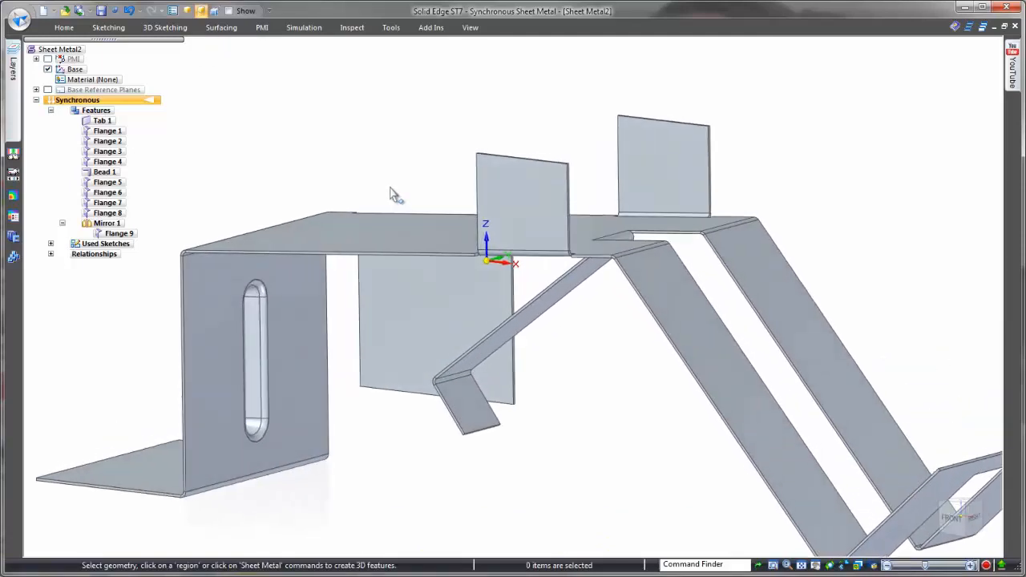
{"action": "left_click", "coordinate": [113, 225]}
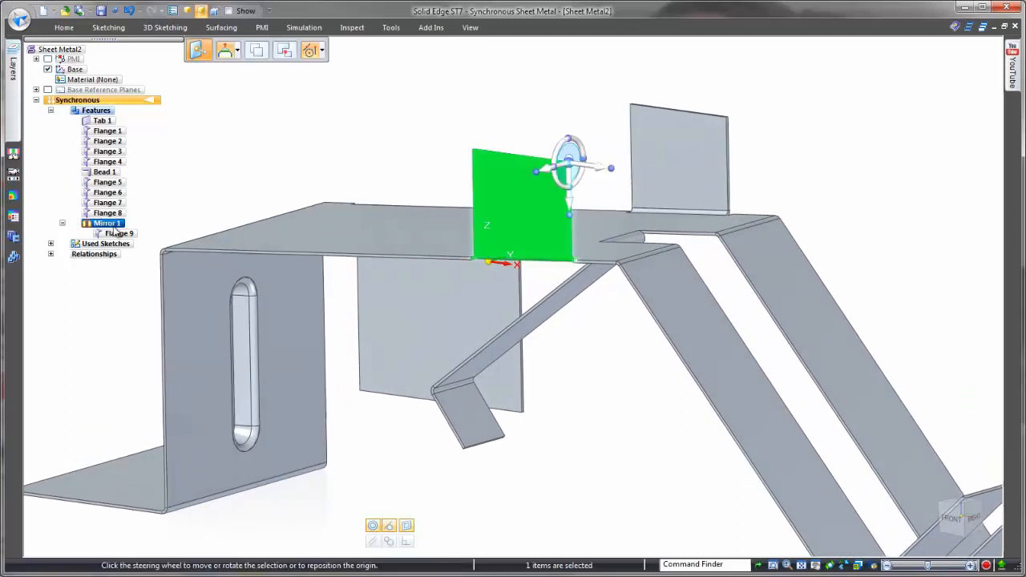
{"action": "right_click", "coordinate": [113, 226]}
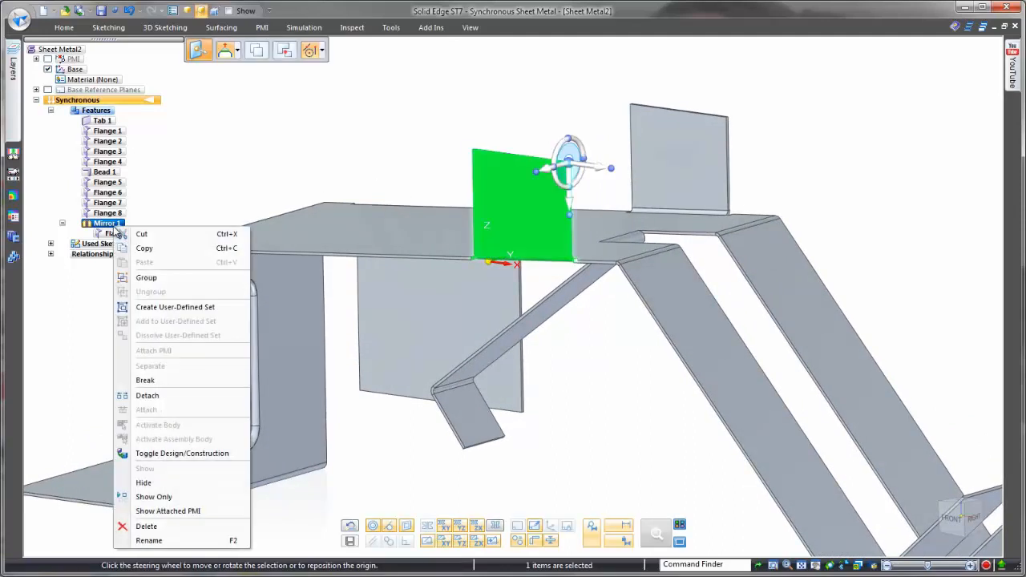
{"action": "left_click", "coordinate": [145, 380]}
- Lock the sketch plane to the mirrored upward flange's outer face and sketch a short horizontal line across its middle
{"action": "scroll", "coordinate": [421, 137], "scroll_direction": "up", "scroll_amount": 3}
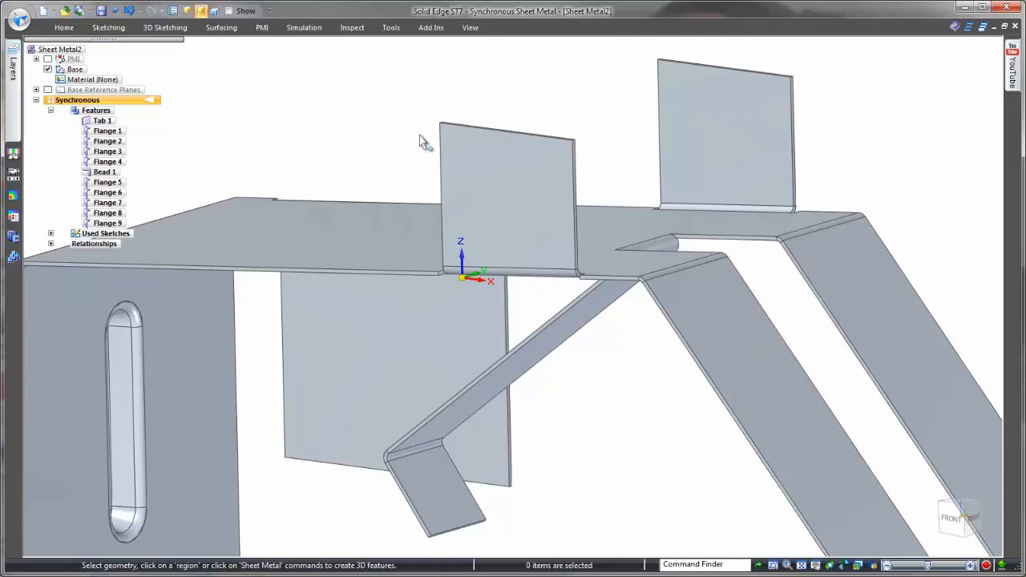
{"action": "scroll", "coordinate": [419, 136], "scroll_direction": "up", "scroll_amount": 2}
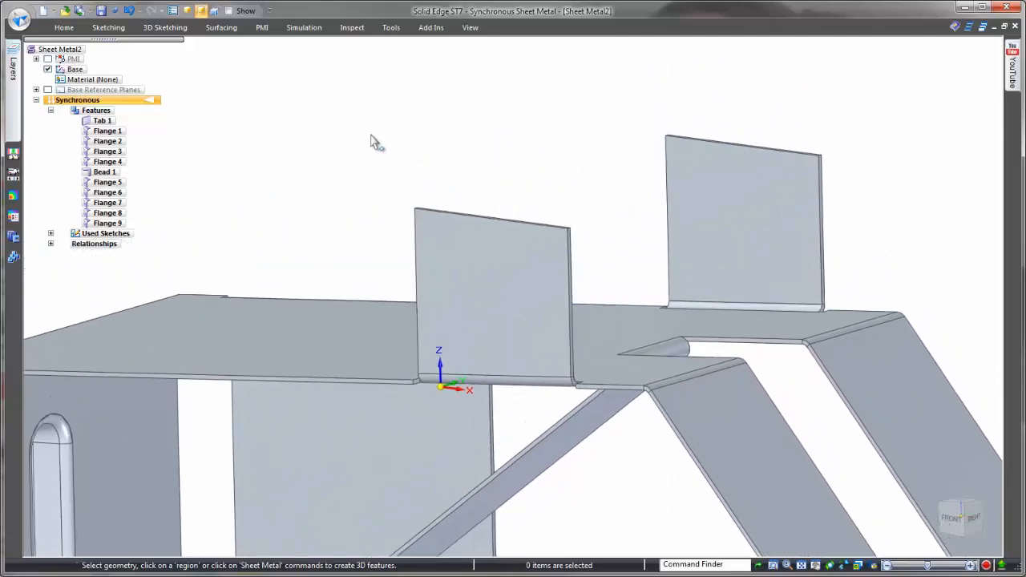
{"action": "right_click", "coordinate": [371, 141]}
{"action": "left_click", "coordinate": [403, 140]}
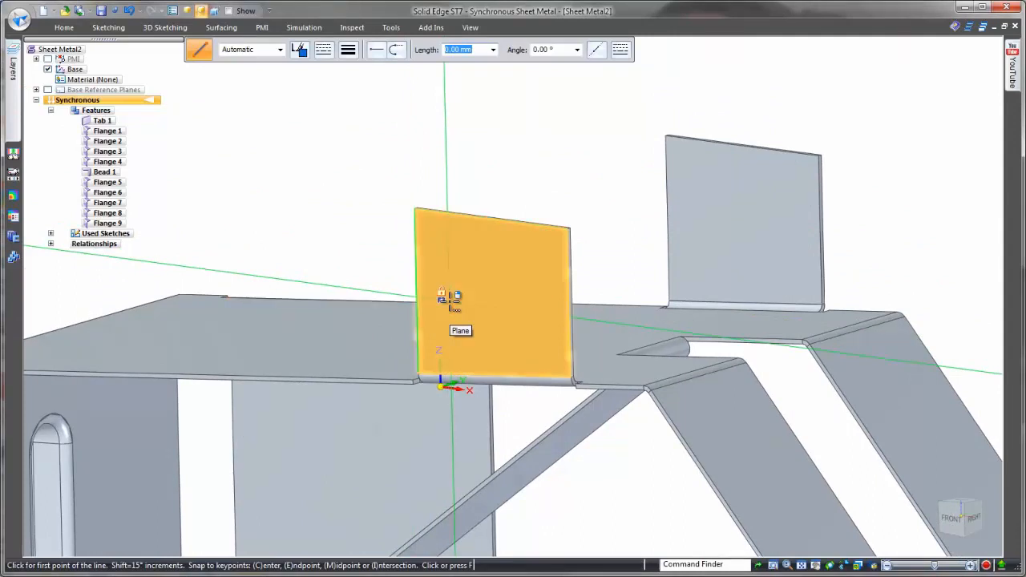
{"action": "key", "text": "F3"}
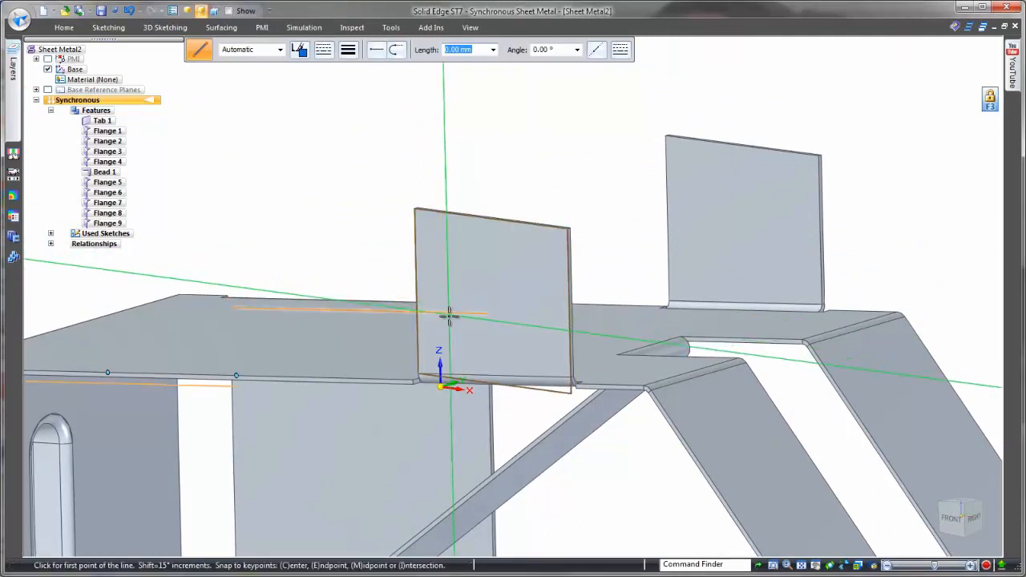
{"action": "left_click", "coordinate": [448, 308]}
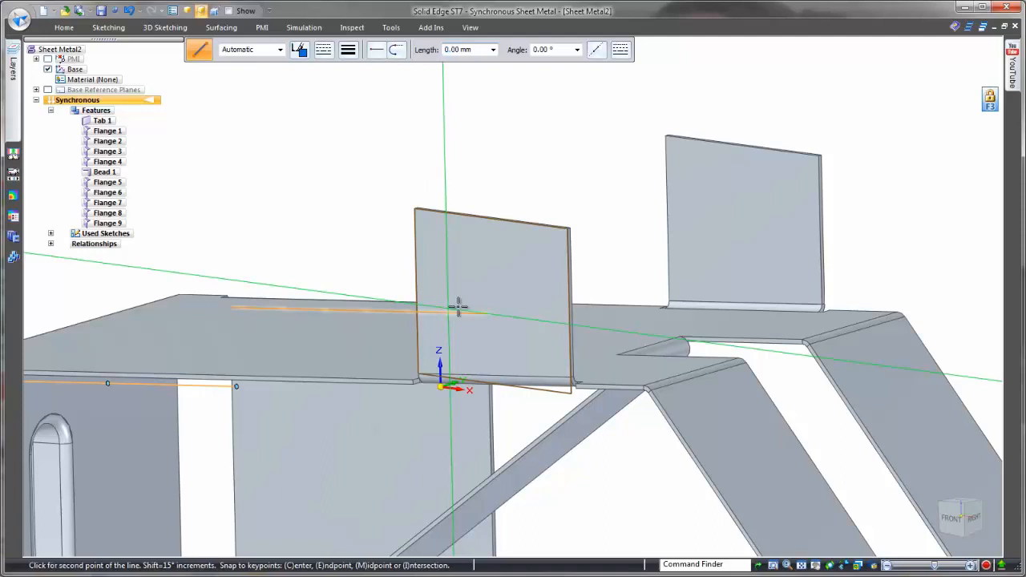
{"action": "left_click", "coordinate": [521, 316]}
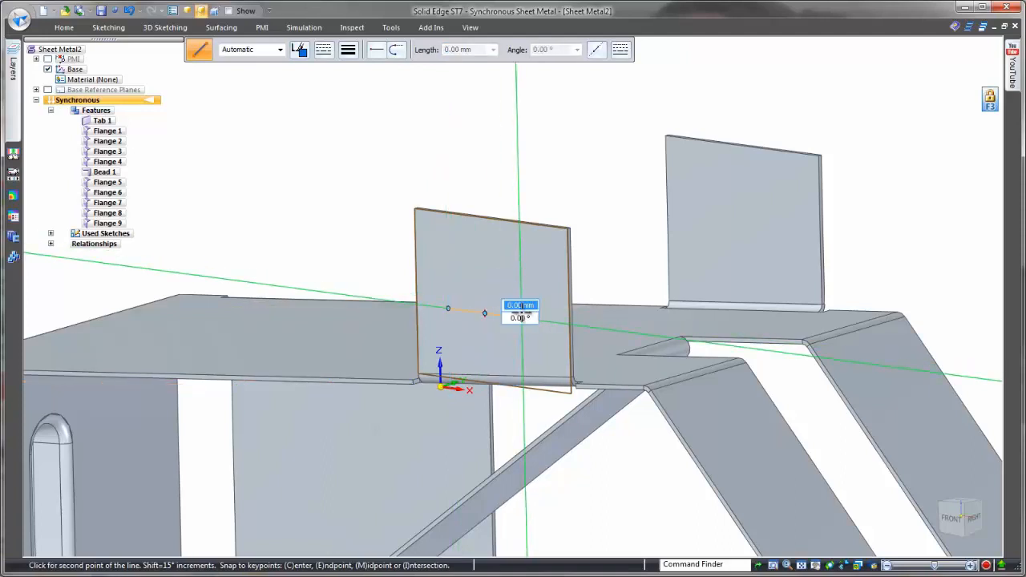
{"action": "key", "text": "Escape"}
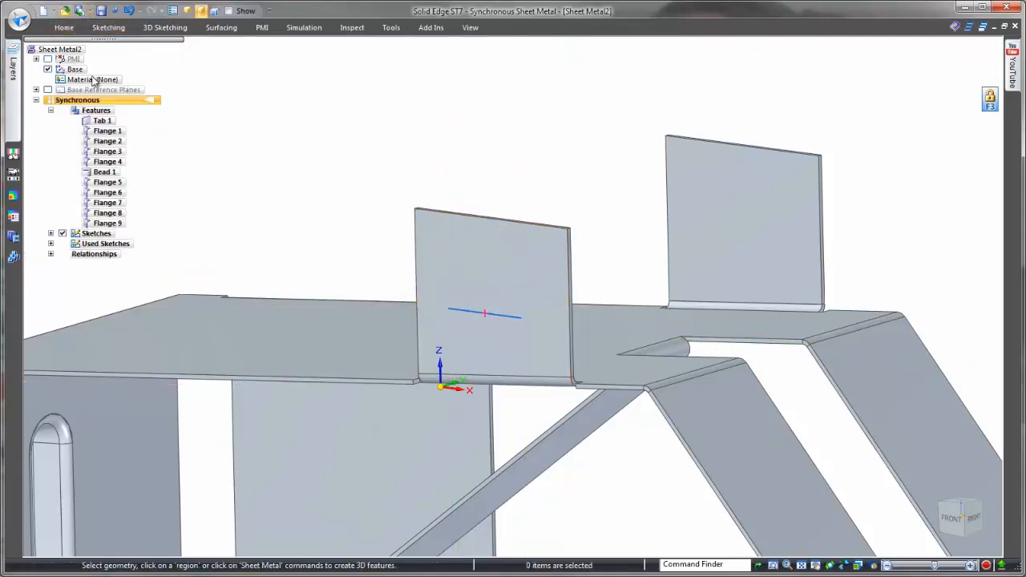
- Create a jog in the mirrored upward flange along the sketched line, offsetting the material above the line
{"action": "left_click", "coordinate": [52, 29]}
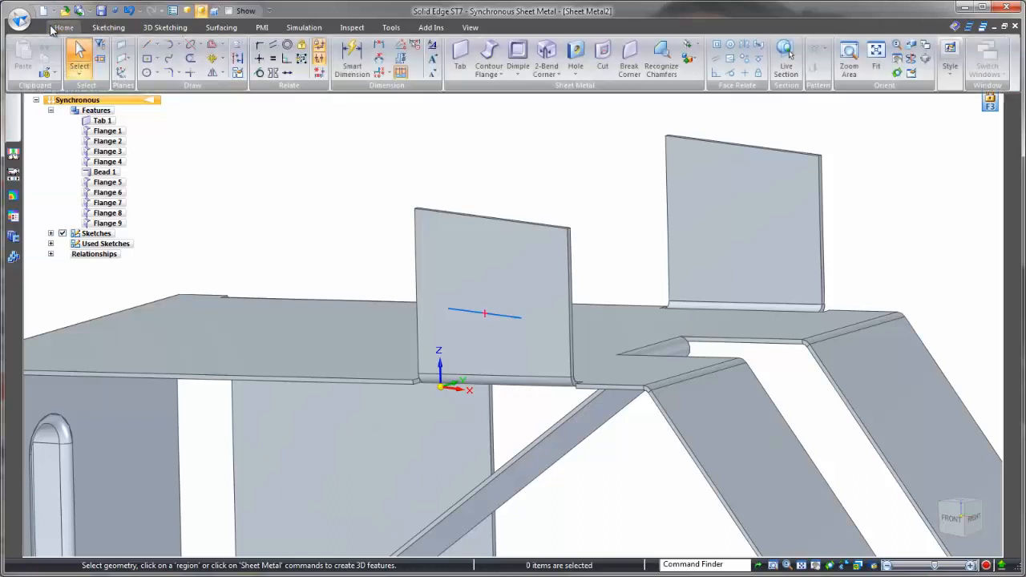
{"action": "left_click", "coordinate": [698, 46]}
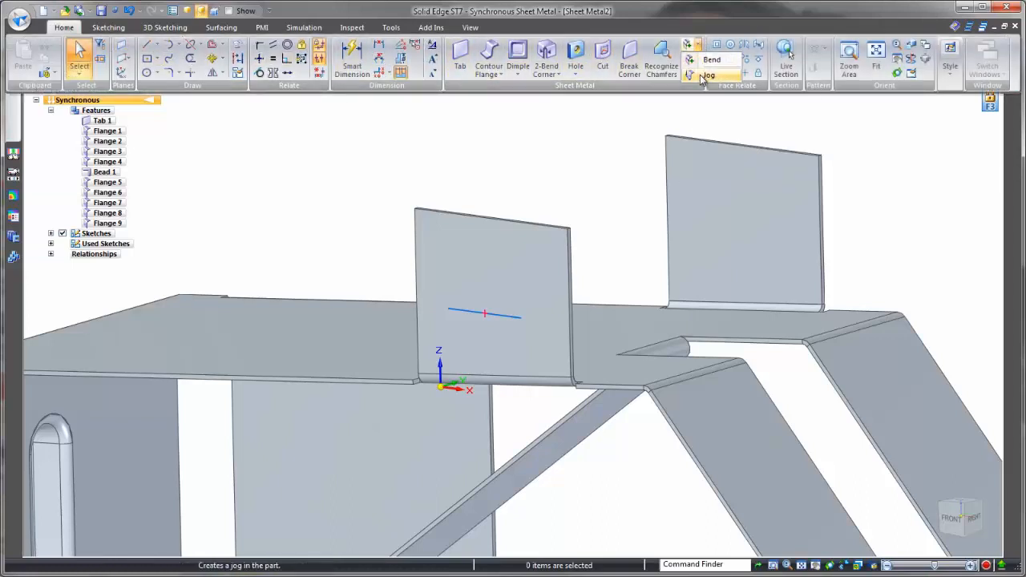
{"action": "left_click", "coordinate": [706, 75]}
{"action": "left_click", "coordinate": [497, 318]}
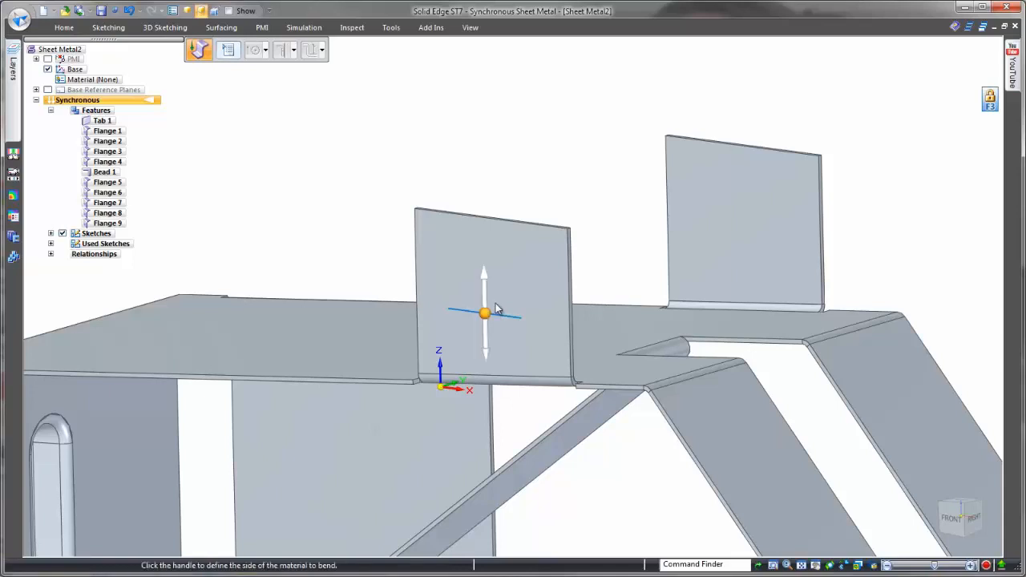
{"action": "left_click", "coordinate": [485, 282]}
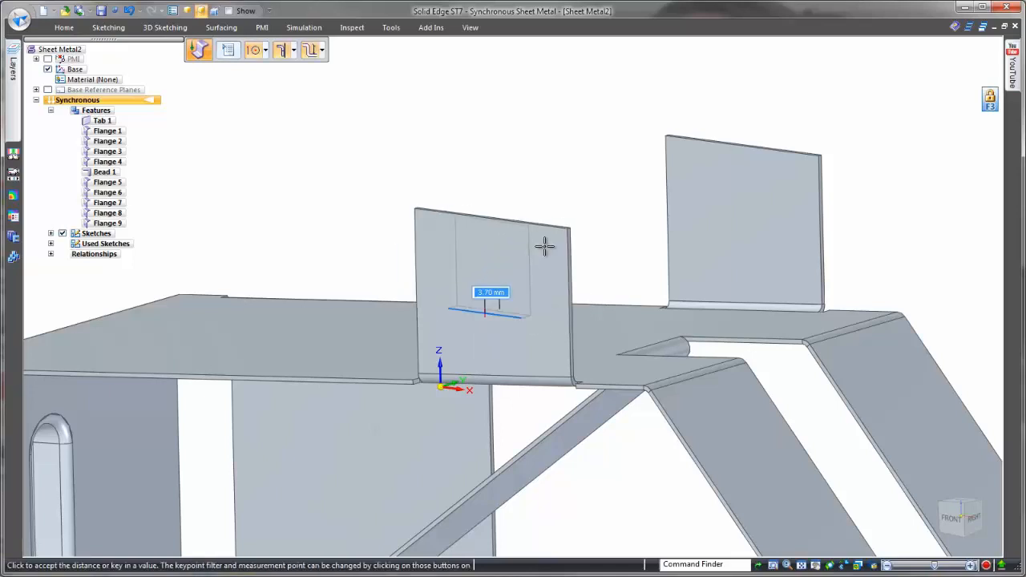
{"action": "left_click", "coordinate": [642, 135]}
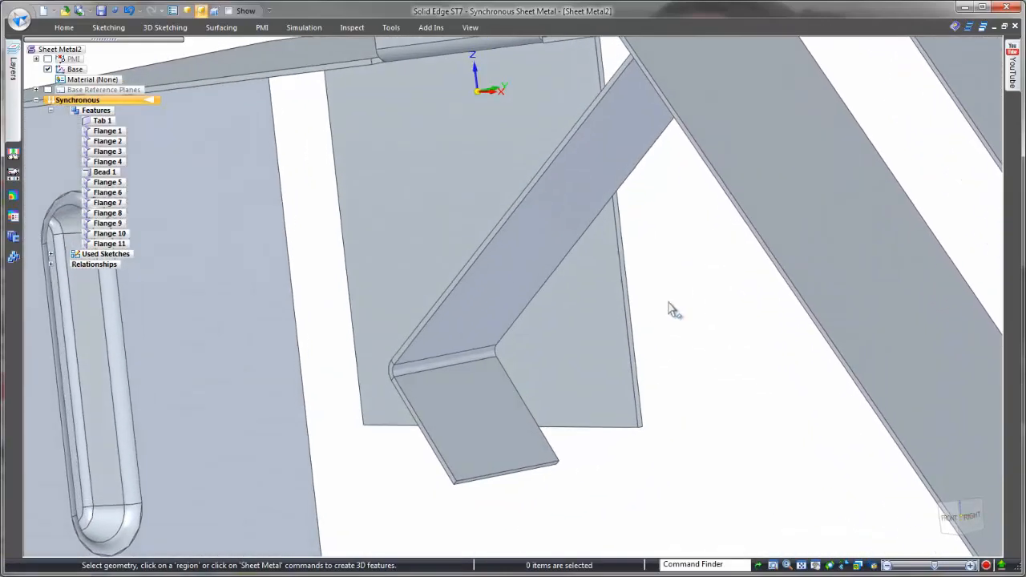
- Lock the sketch plane to the sloped inner strip's face and sketch a horizontal line about 7.7 mm long across it, above the end bend
{"action": "right_click", "coordinate": [668, 305]}
{"action": "left_click", "coordinate": [697, 303]}
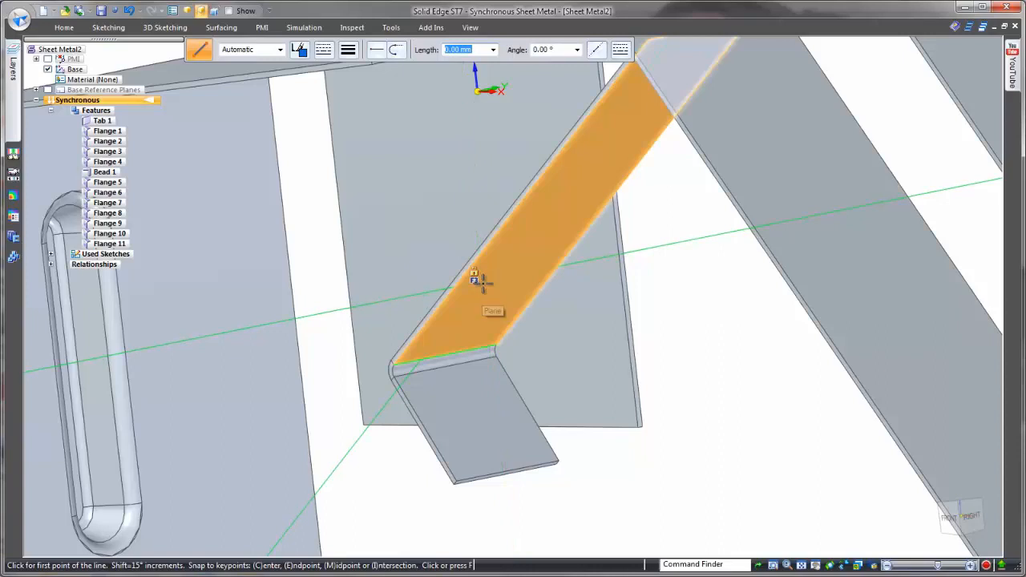
{"action": "key", "text": "F3"}
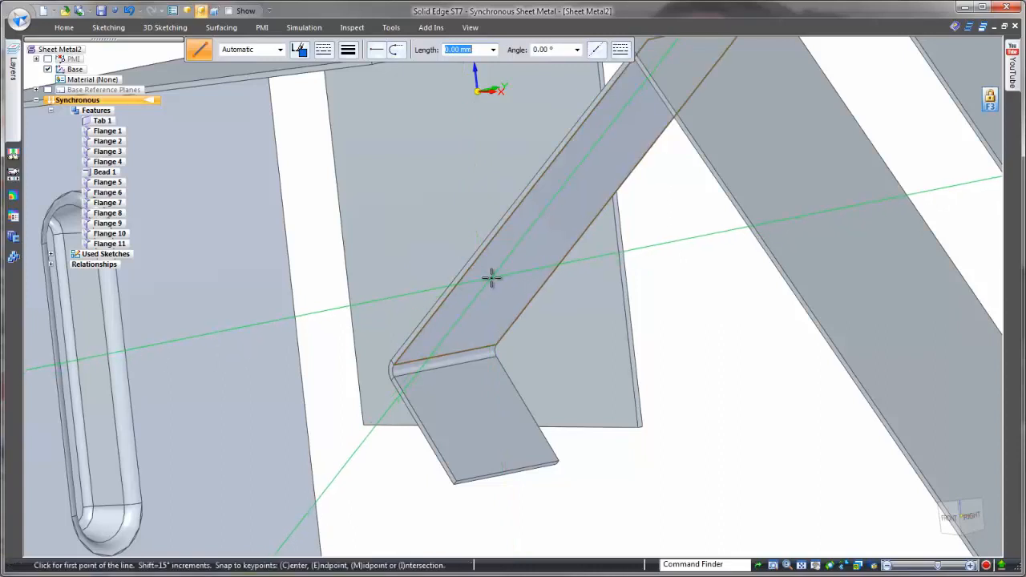
{"action": "left_click", "coordinate": [509, 276]}
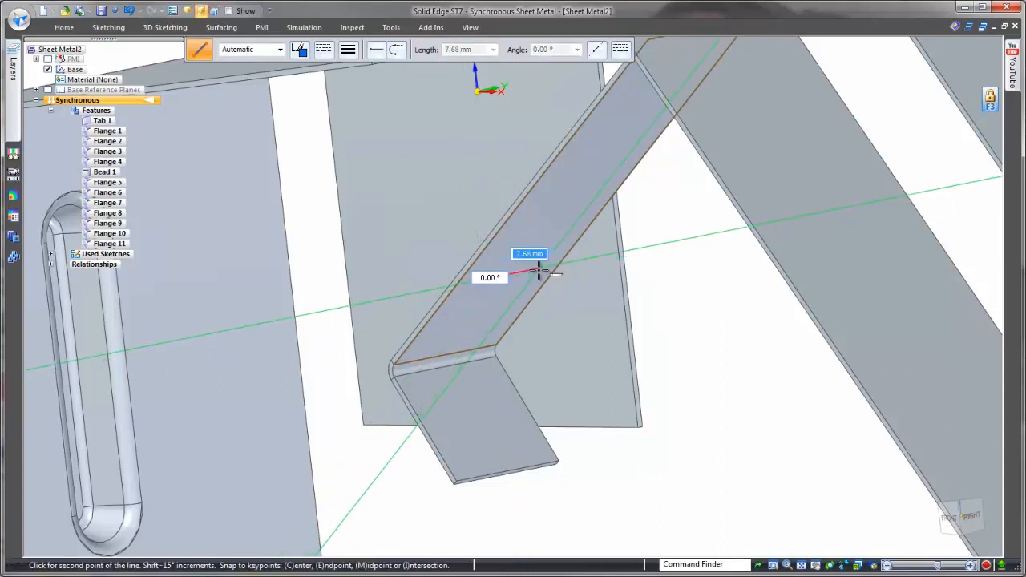
{"action": "left_click", "coordinate": [539, 269]}
{"action": "key", "text": "Escape"}
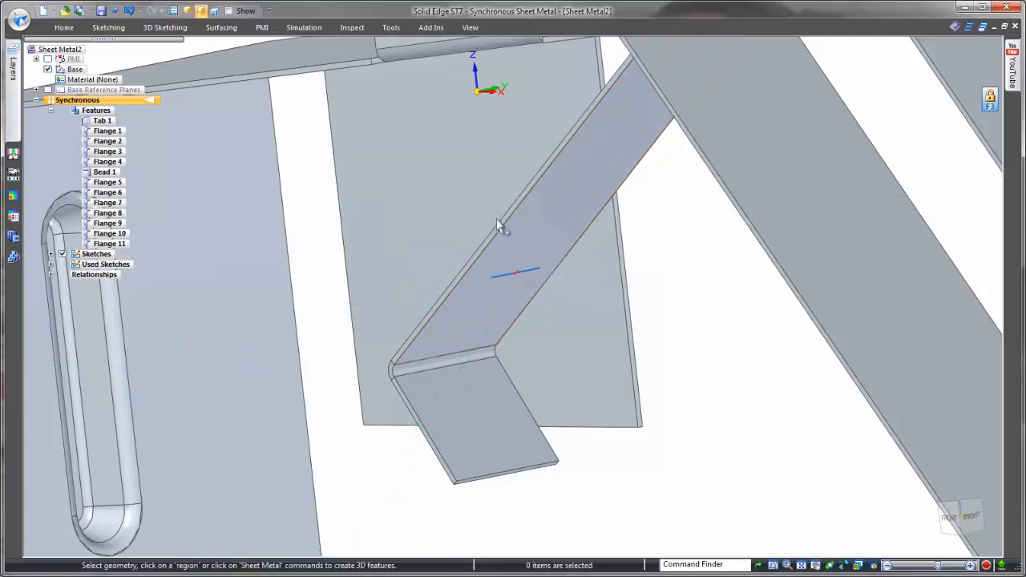
- Create a jog in the sloped inner strip along the sketched line, offsetting the portion below the line toward the beaded leg
{"action": "left_click", "coordinate": [64, 27]}
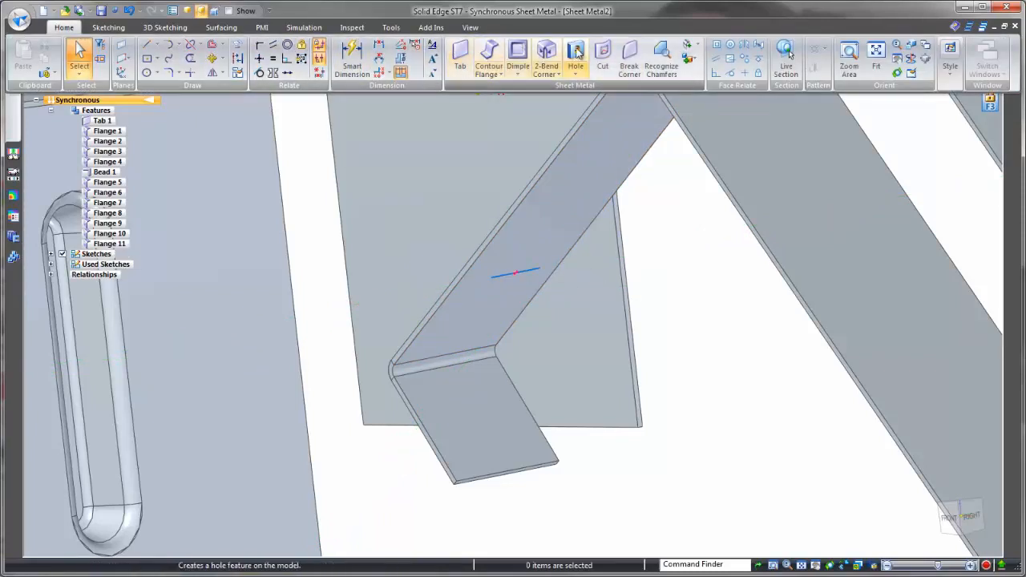
{"action": "left_click", "coordinate": [696, 46]}
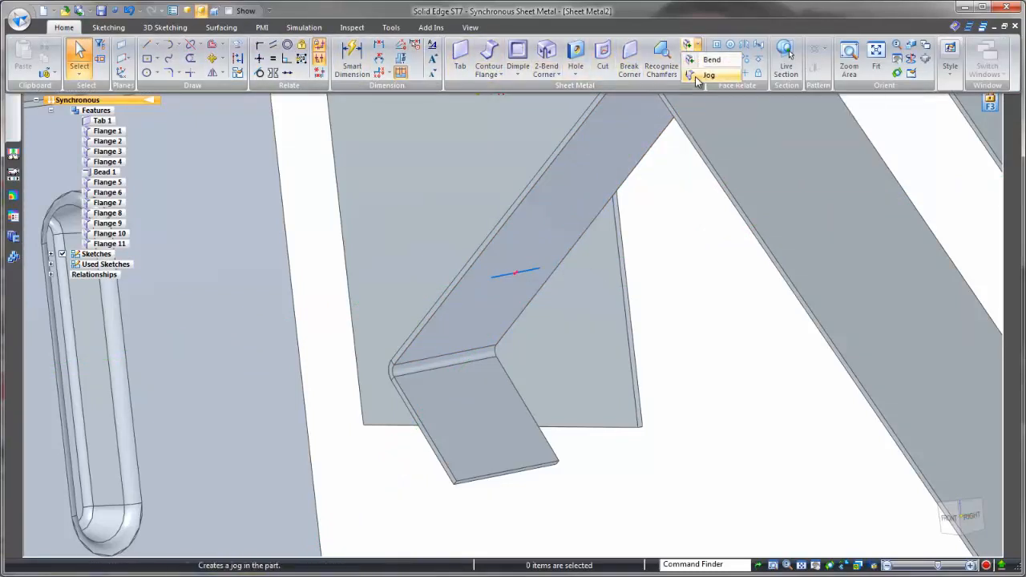
{"action": "left_click", "coordinate": [710, 73]}
{"action": "left_click", "coordinate": [503, 280]}
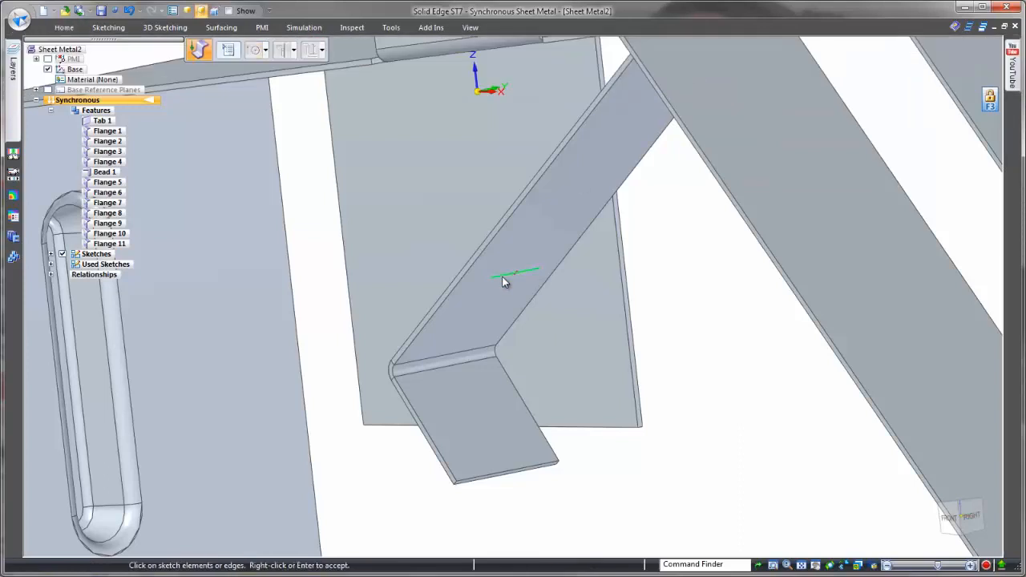
{"action": "left_click", "coordinate": [497, 295]}
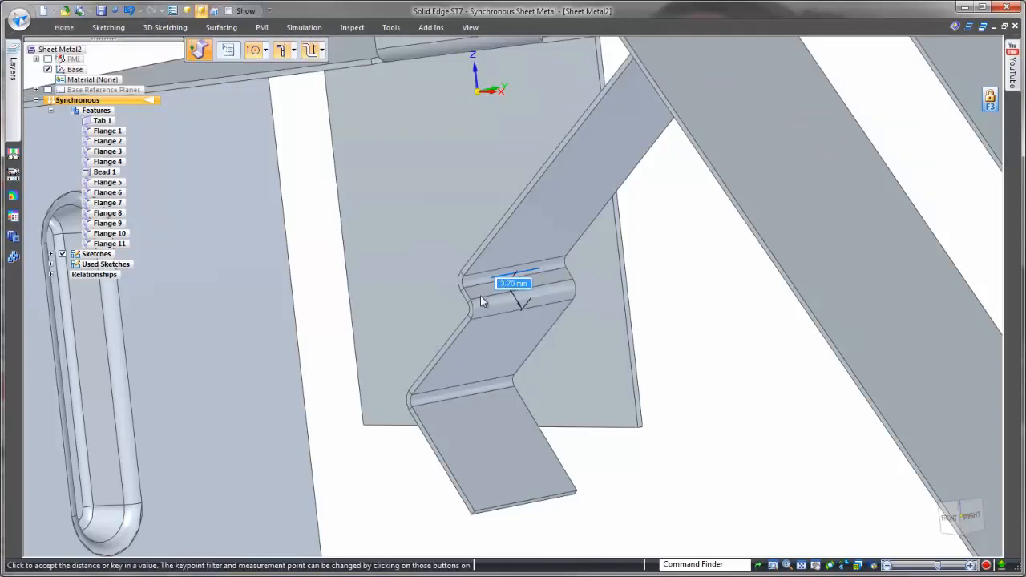
{"action": "left_click", "coordinate": [401, 241]}
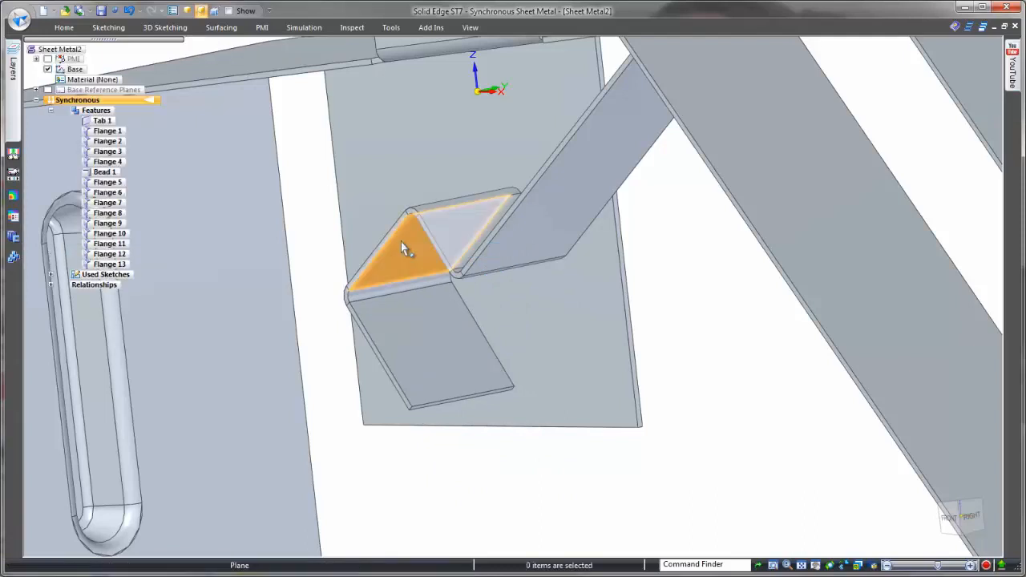
- Round the free corners of the jogged strip's end tab, both upright tabs and the slotted flange with one radius Break Corner
{"action": "left_click", "coordinate": [58, 29]}
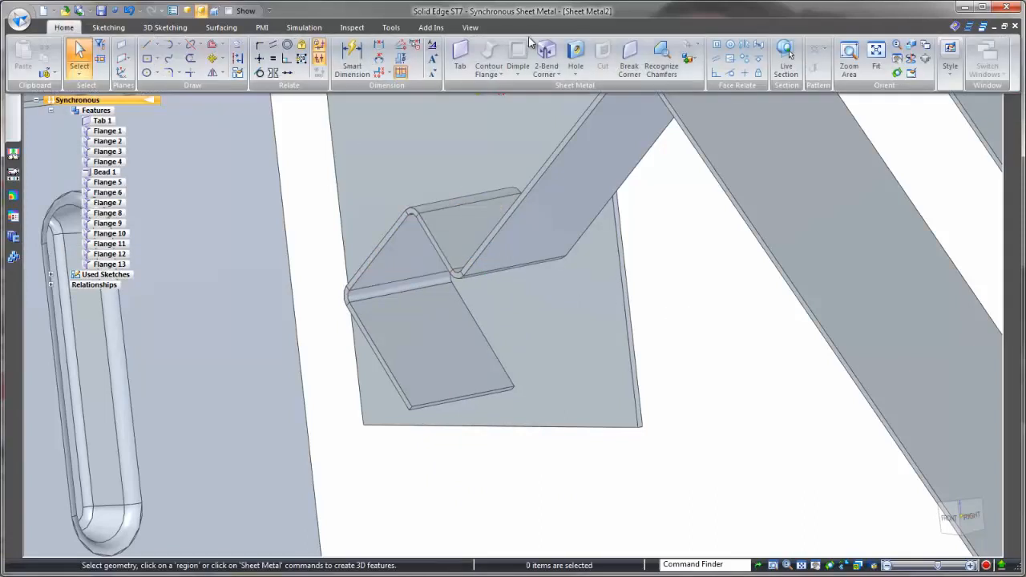
{"action": "left_click", "coordinate": [629, 58]}
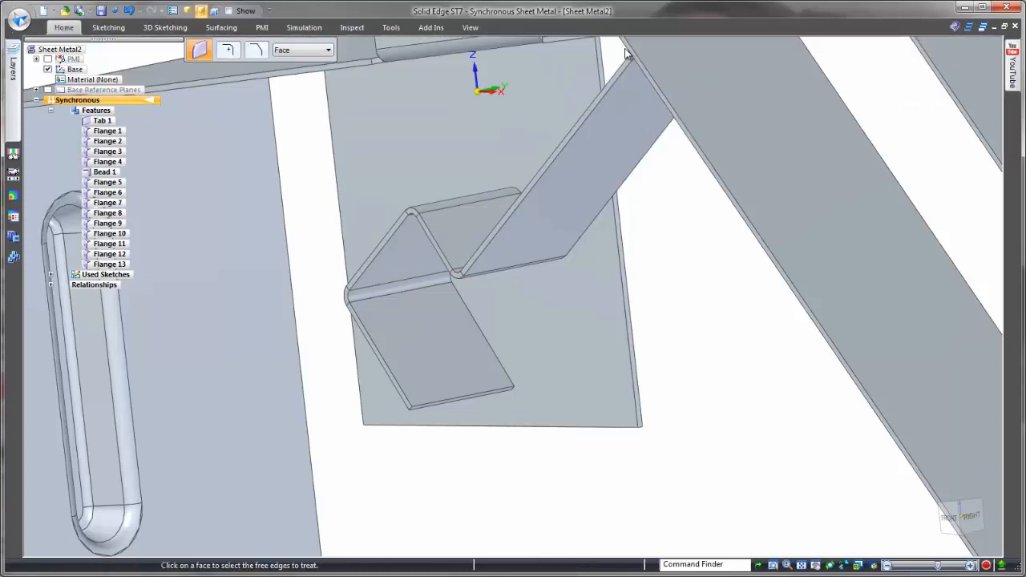
{"action": "left_click", "coordinate": [451, 382]}
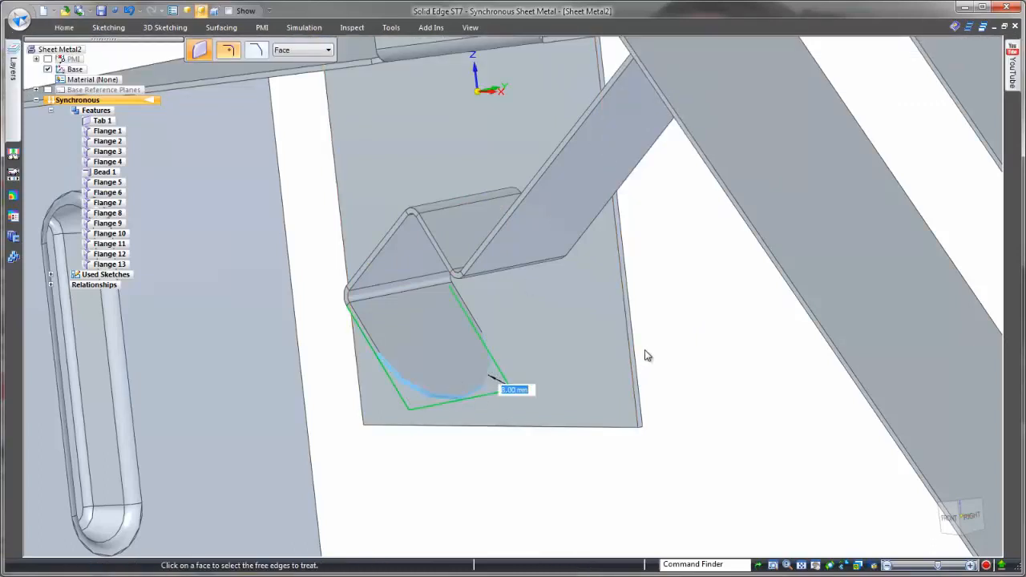
{"action": "scroll", "coordinate": [580, 262], "scroll_direction": "down", "scroll_amount": 3}
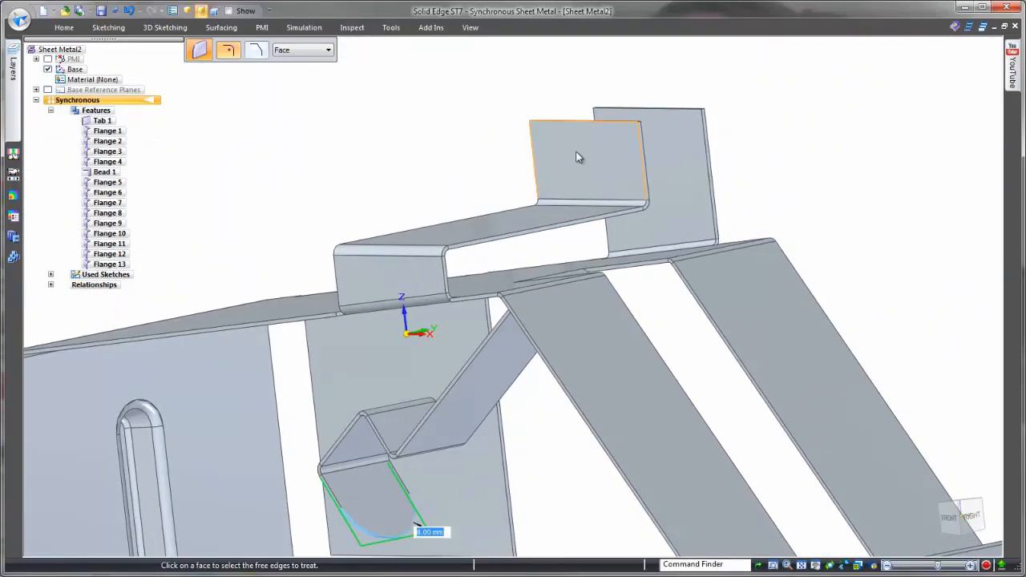
{"action": "left_click", "coordinate": [578, 156]}
{"action": "left_click", "coordinate": [674, 145]}
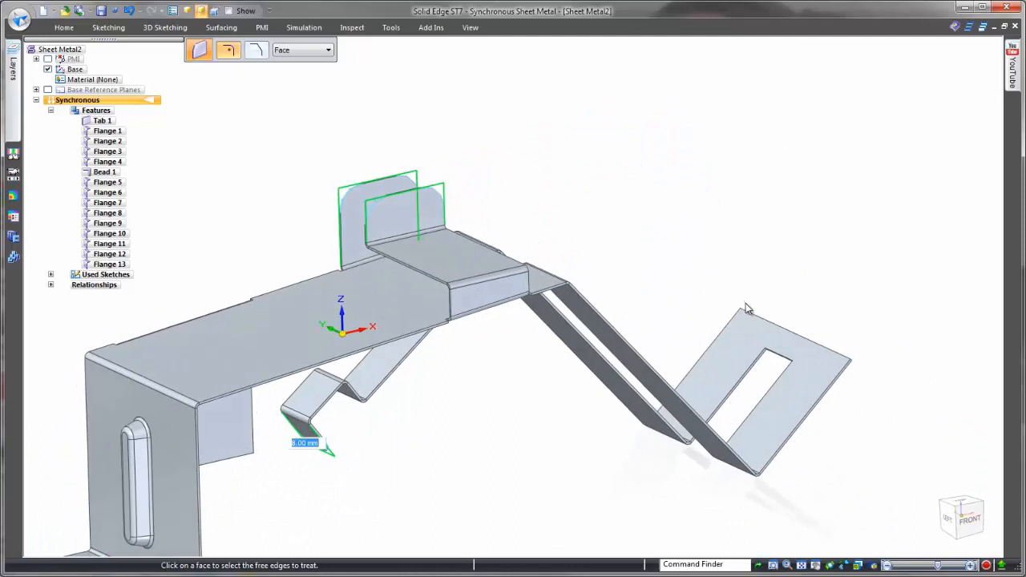
{"action": "left_click", "coordinate": [742, 328]}
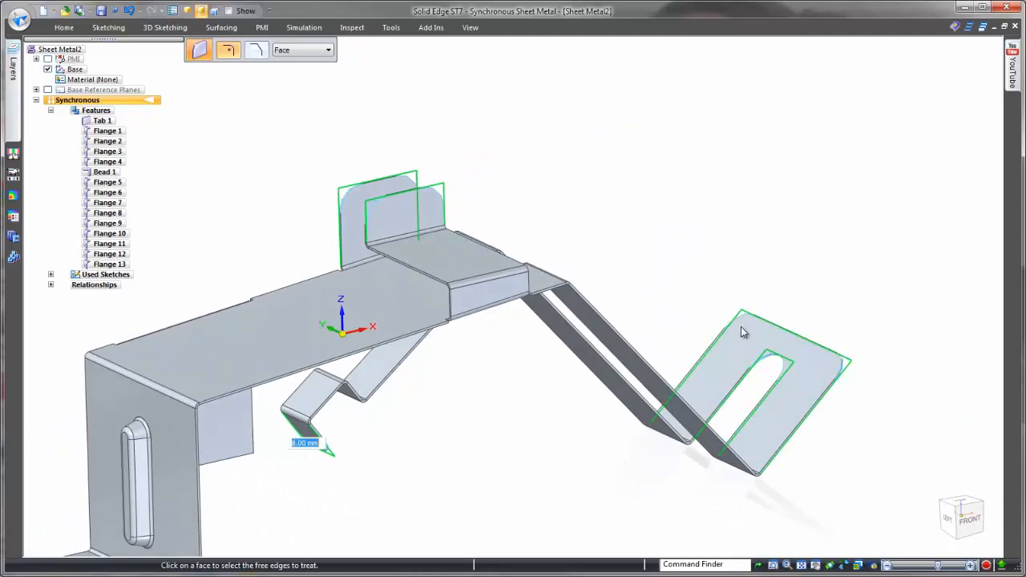
{"action": "right_click", "coordinate": [713, 270]}
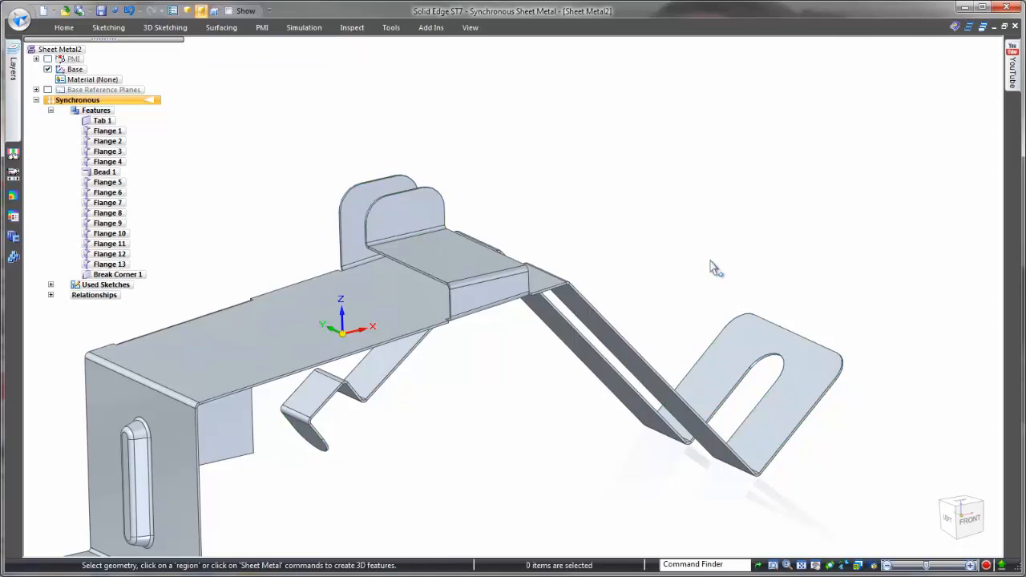
- Narrow the bottom flange under the beaded leg symmetrically by moving its side edge about 16 mm inward
{"action": "middle_click_drag", "start_coordinate": [713, 269], "coordinate": [583, 335]}
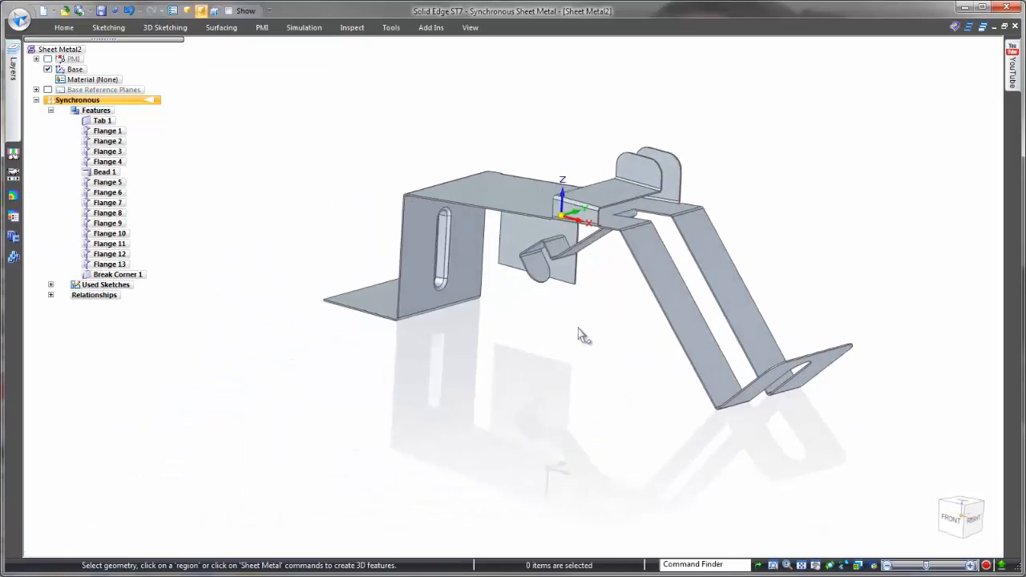
{"action": "scroll", "coordinate": [572, 348], "scroll_direction": "up", "scroll_amount": 4}
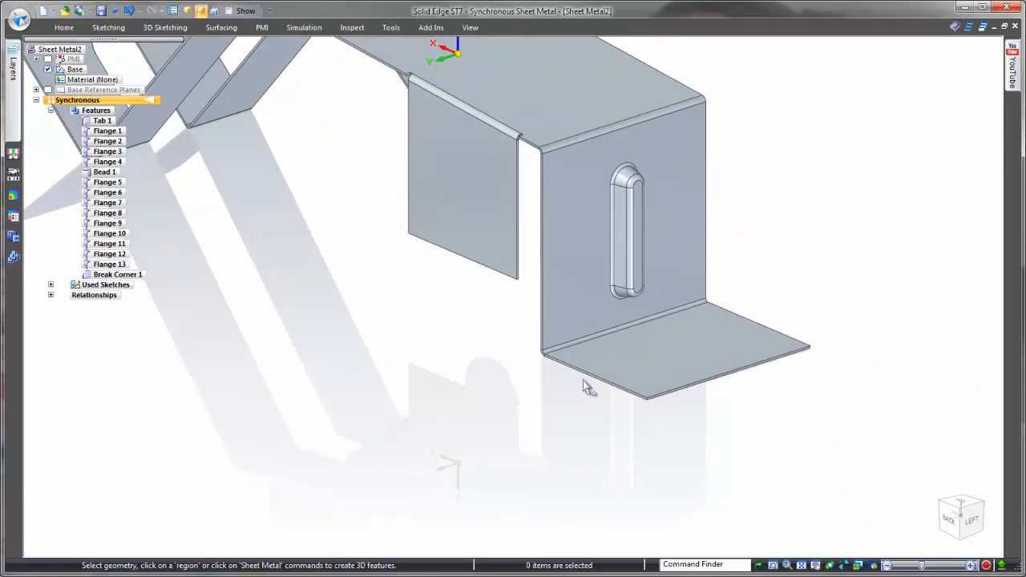
{"action": "left_click", "coordinate": [582, 382]}
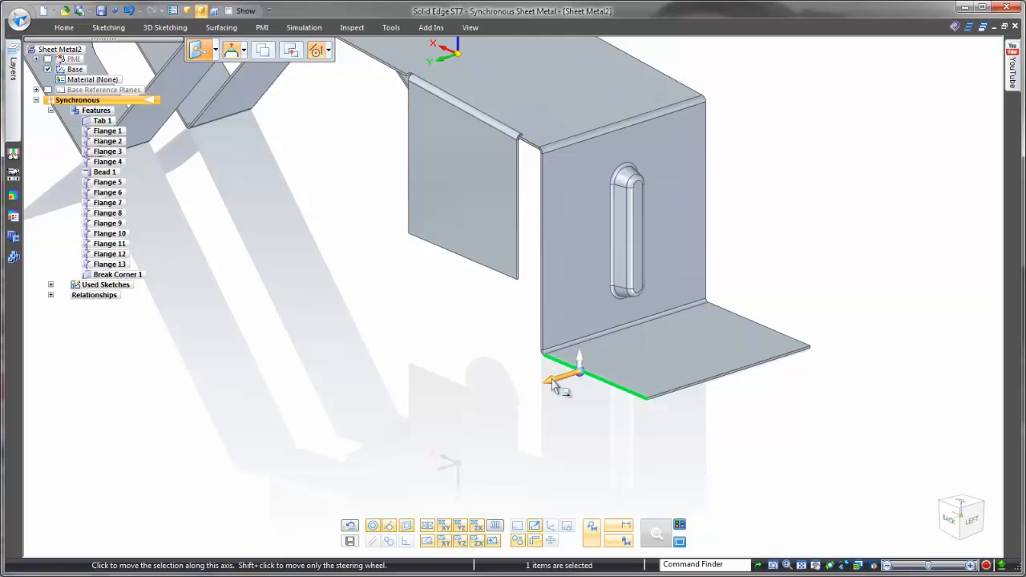
{"action": "left_click", "coordinate": [553, 385]}
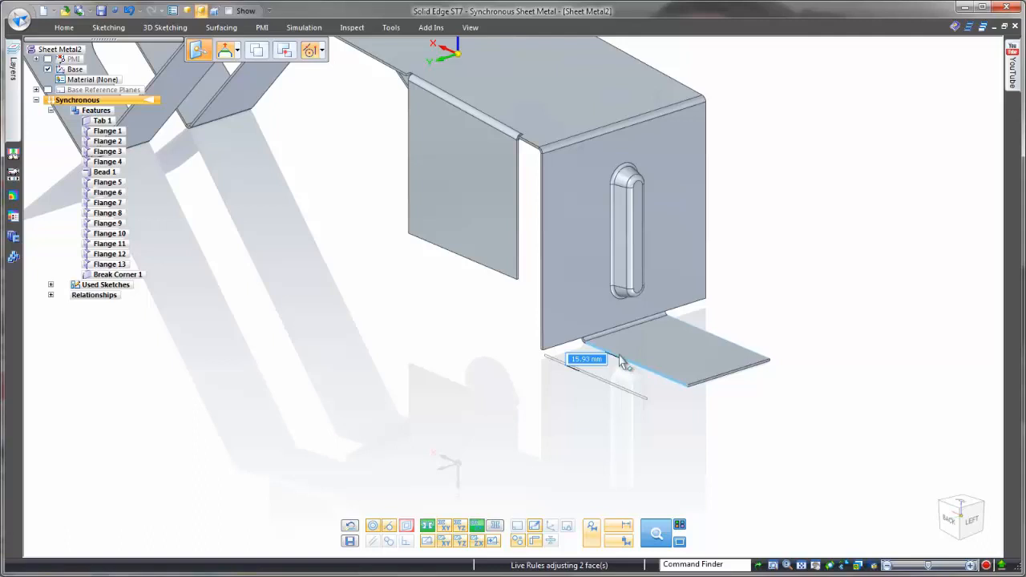
{"action": "key", "text": "Escape"}
{"action": "key", "text": "Escape"}
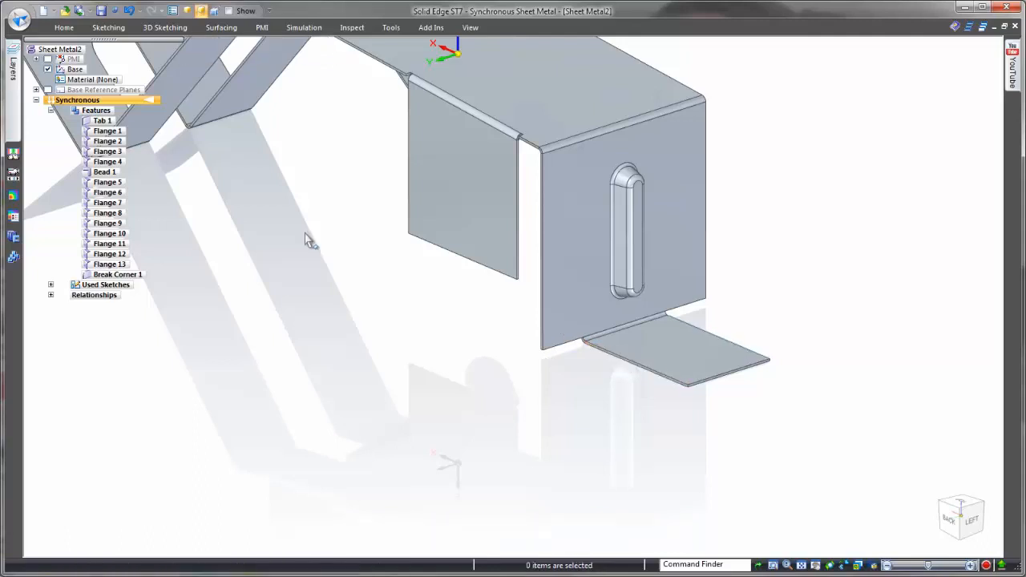
- Add an open hem to the bottom flange's outer edge using the saved Theebo Hem settings, with 1.50 mm bend radius and 15.00 mm flange length
{"action": "left_click", "coordinate": [65, 28]}
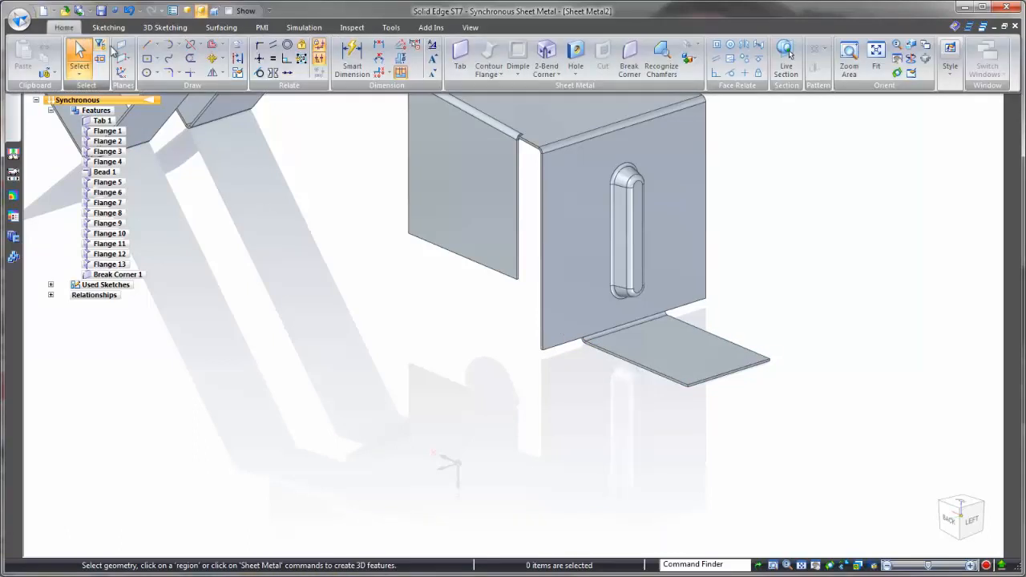
{"action": "left_click", "coordinate": [490, 72]}
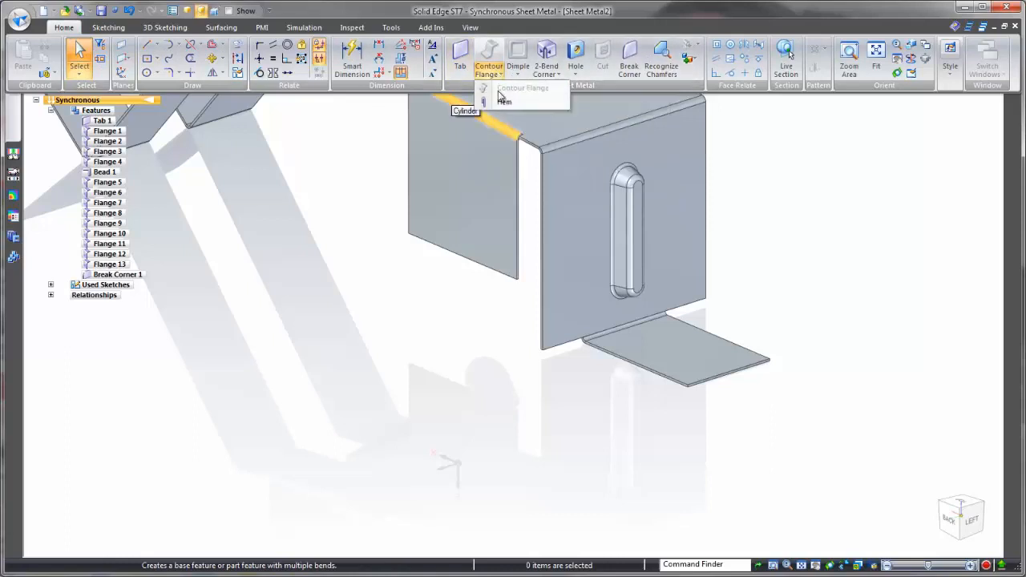
{"action": "left_click", "coordinate": [504, 101]}
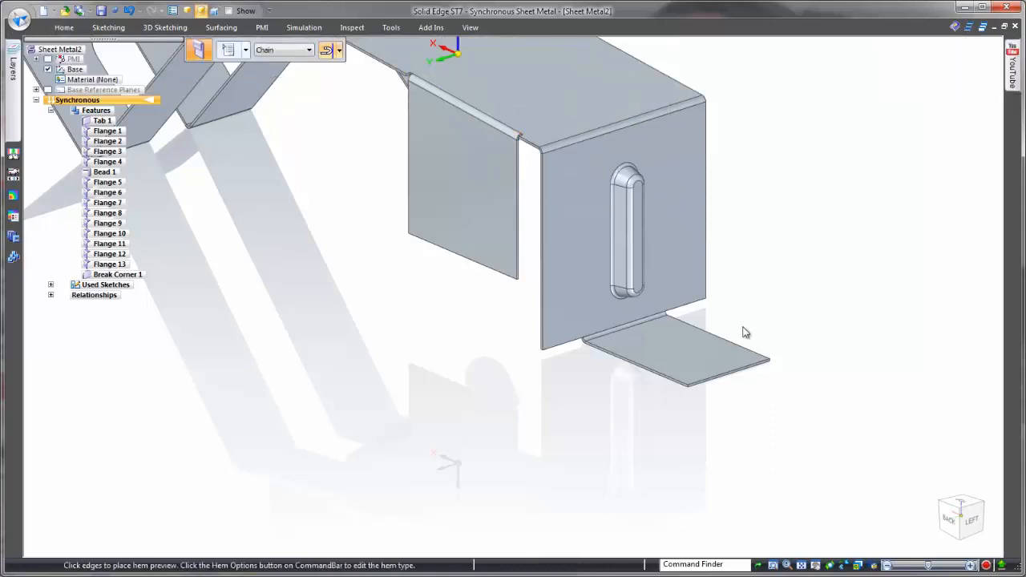
{"action": "left_click", "coordinate": [735, 380]}
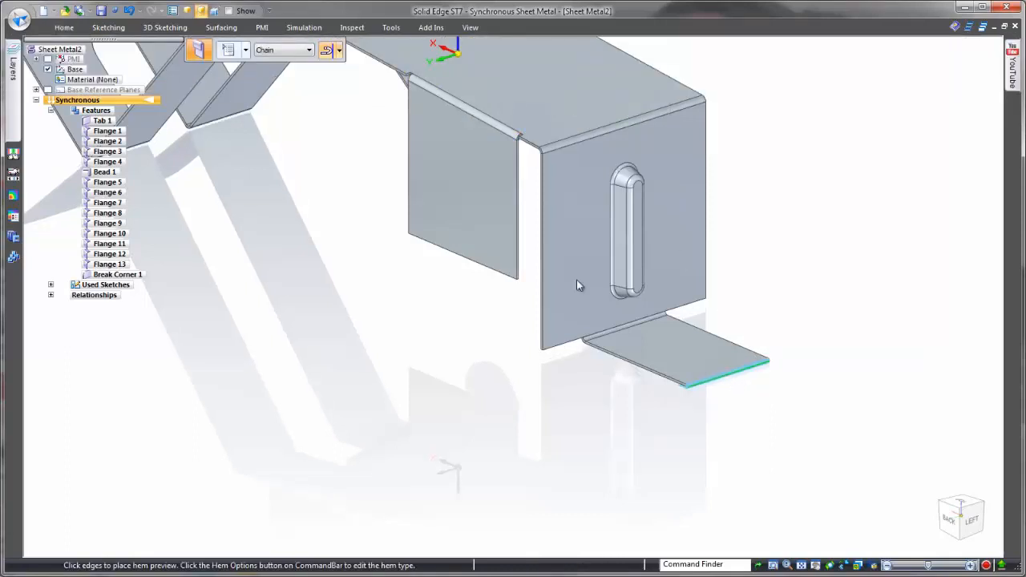
{"action": "left_click", "coordinate": [228, 50]}
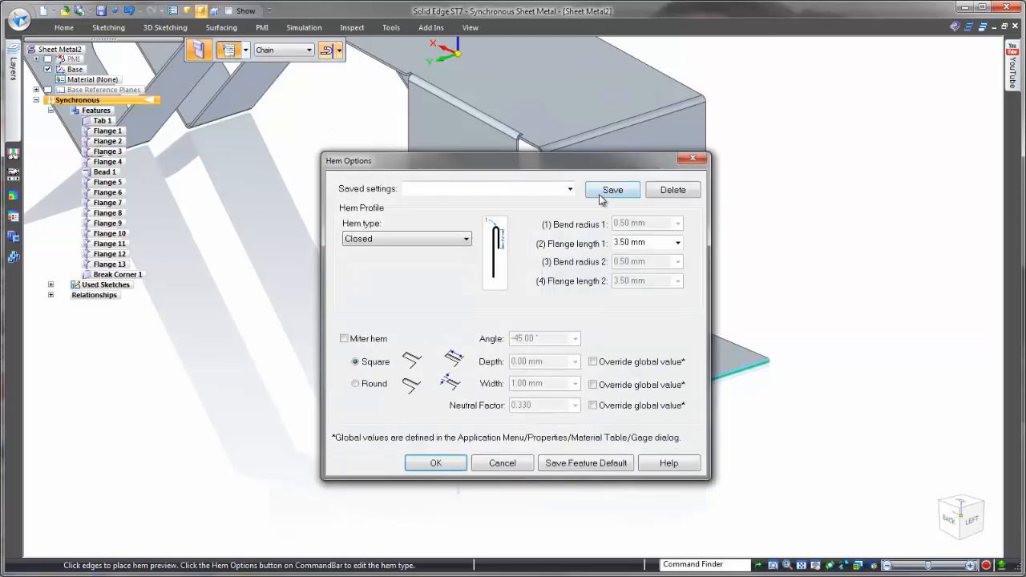
{"action": "left_click", "coordinate": [570, 189]}
{"action": "left_click", "coordinate": [553, 202]}
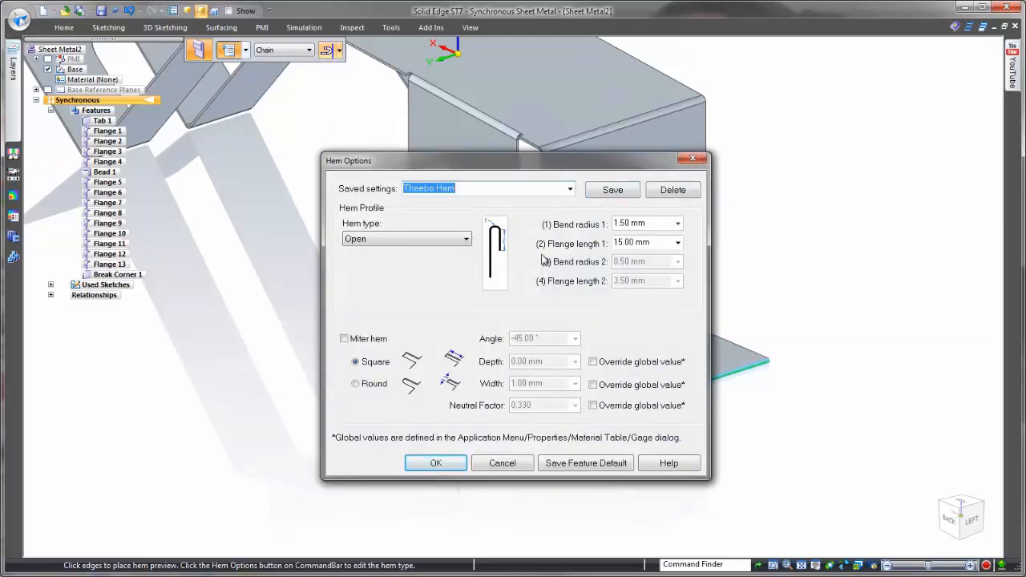
{"action": "left_click", "coordinate": [446, 464]}
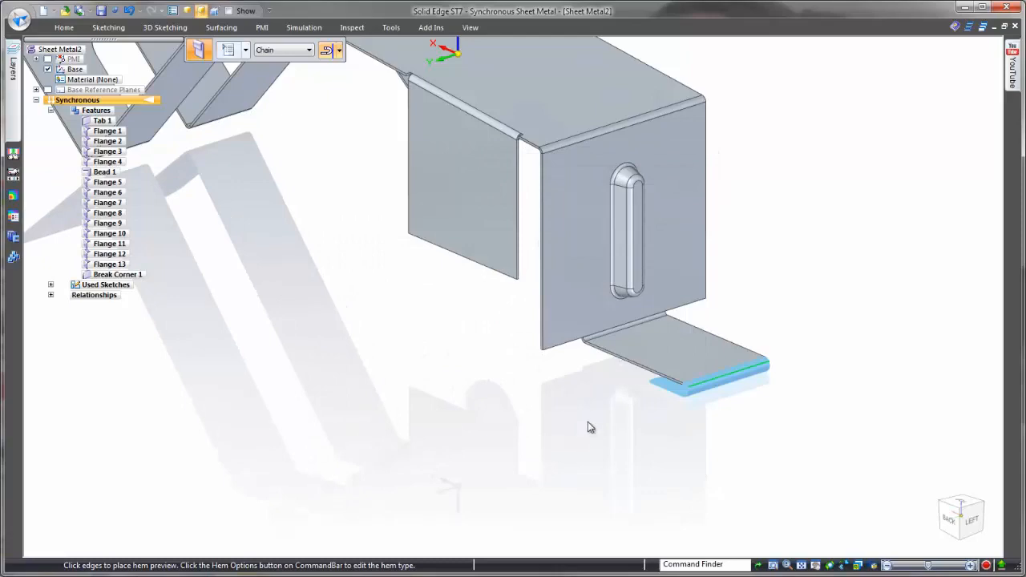
{"action": "right_click", "coordinate": [588, 428]}
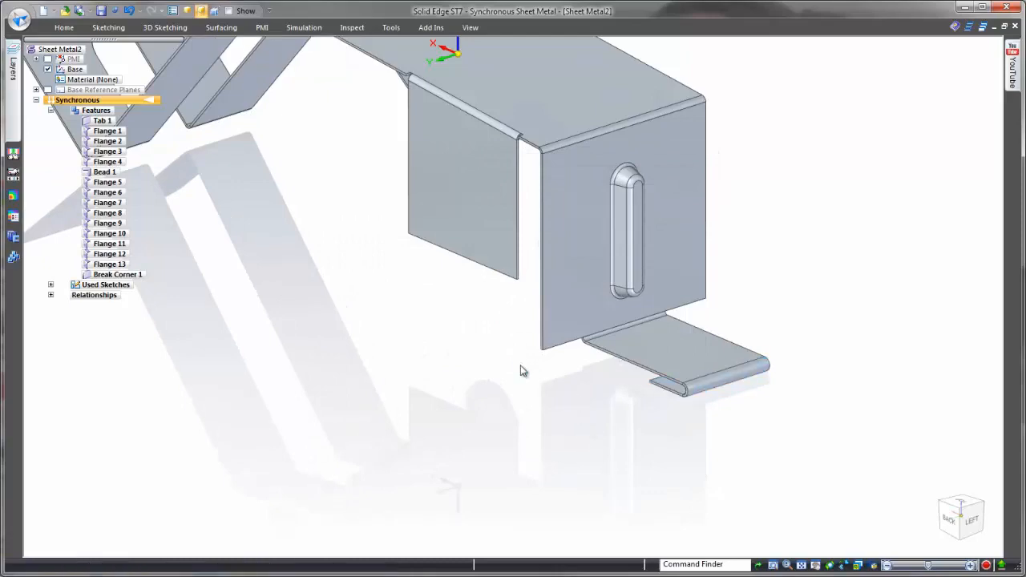
{"action": "key", "text": "ctrl+f"}
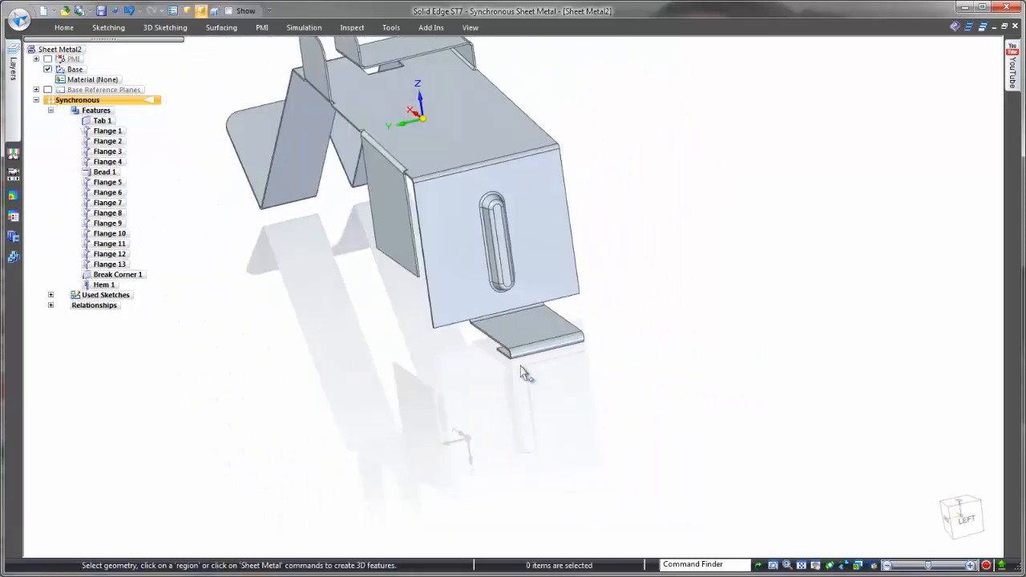
{"action": "key", "text": "ctrl+i"}
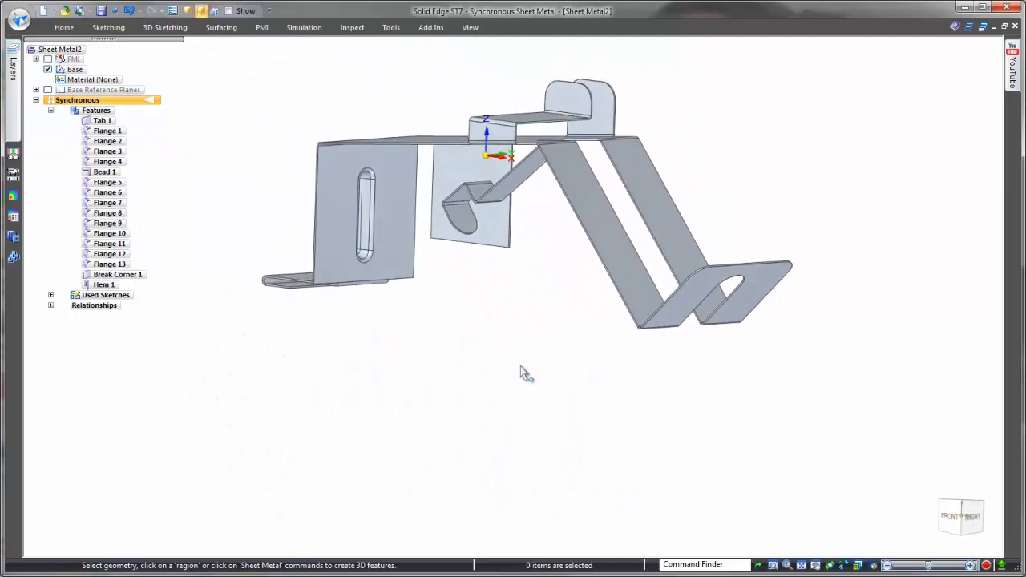